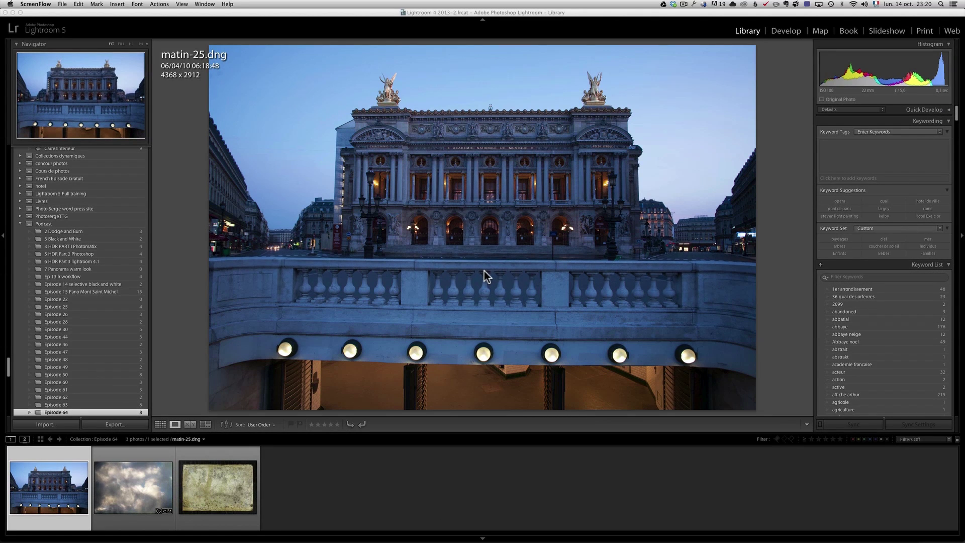
Step: Switch from Lightroom to Chrome, which shows the photoserge.com home page
{"action": "key", "text": "super+Tab"}
{"action": "key", "text": "super+Tab"}
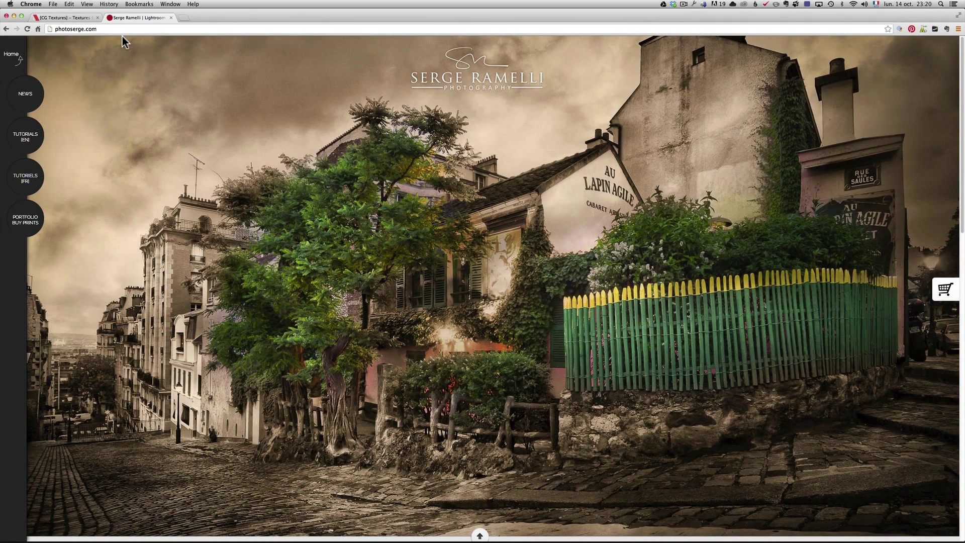
Step: Visit the English tutorials page, then open the Portfolio / Buy Prints SmugMug gallery
{"action": "left_click", "coordinate": [33, 137]}
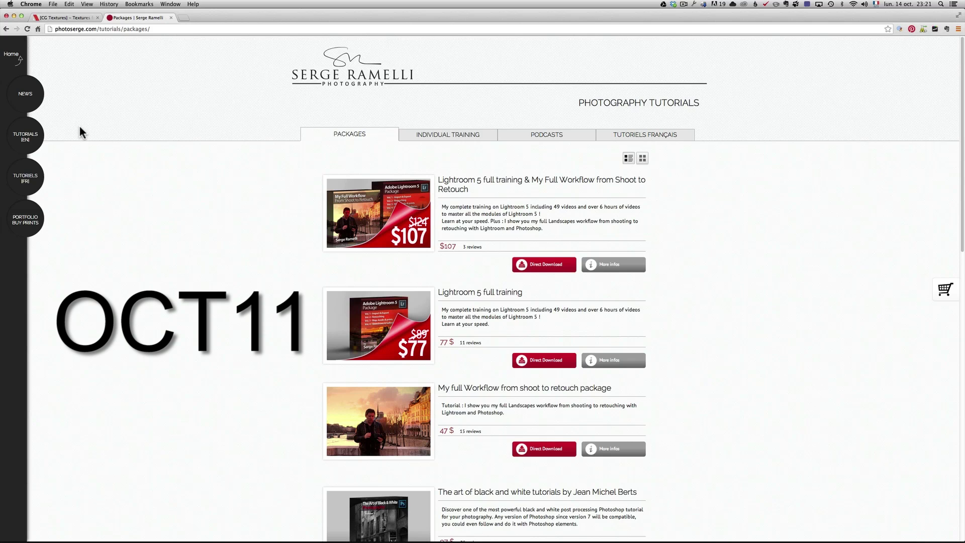
{"action": "left_click", "coordinate": [30, 228]}
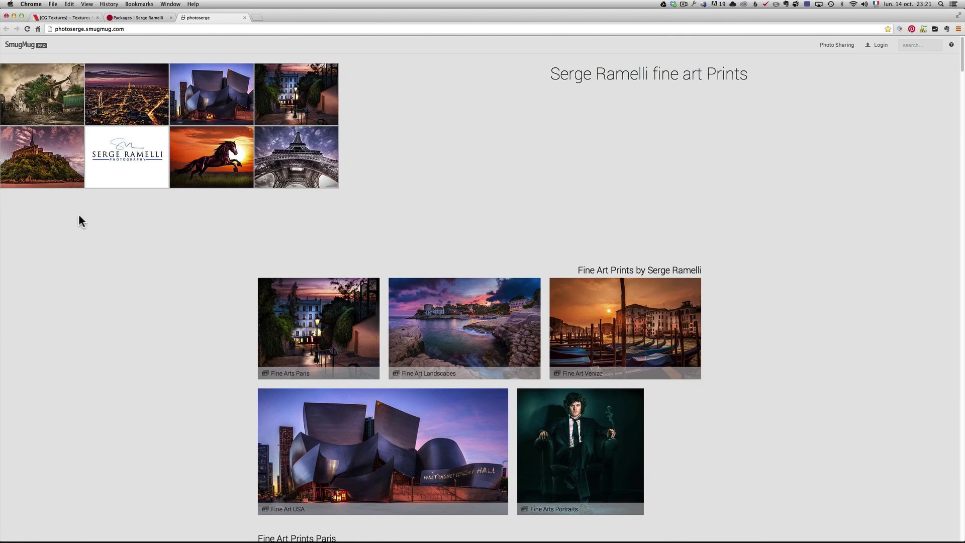
Step: Open the Fine Arts Paris album on SmugMug's fine art prints page
{"action": "scroll", "coordinate": [364, 206], "scroll_direction": "down", "scroll_amount": 5}
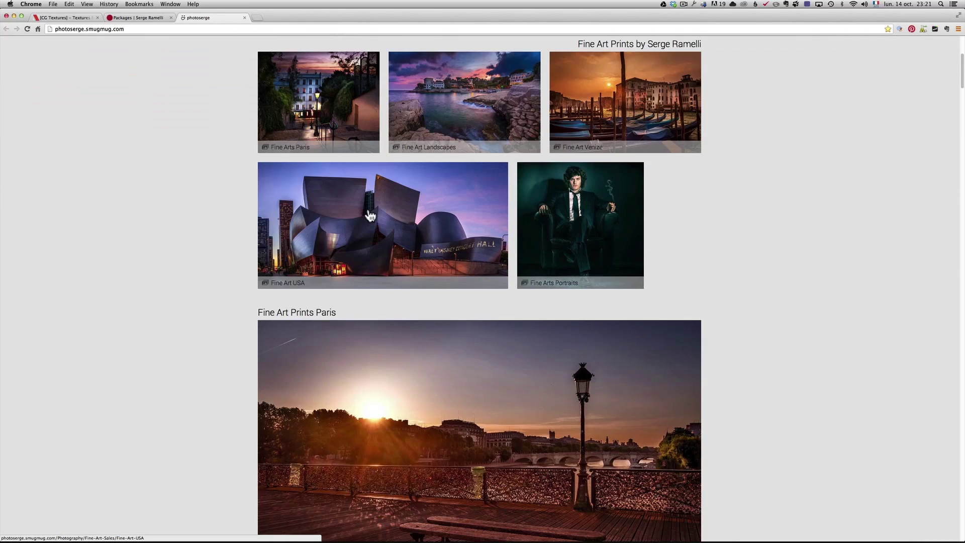
{"action": "scroll", "coordinate": [370, 215], "scroll_direction": "up", "scroll_amount": 3}
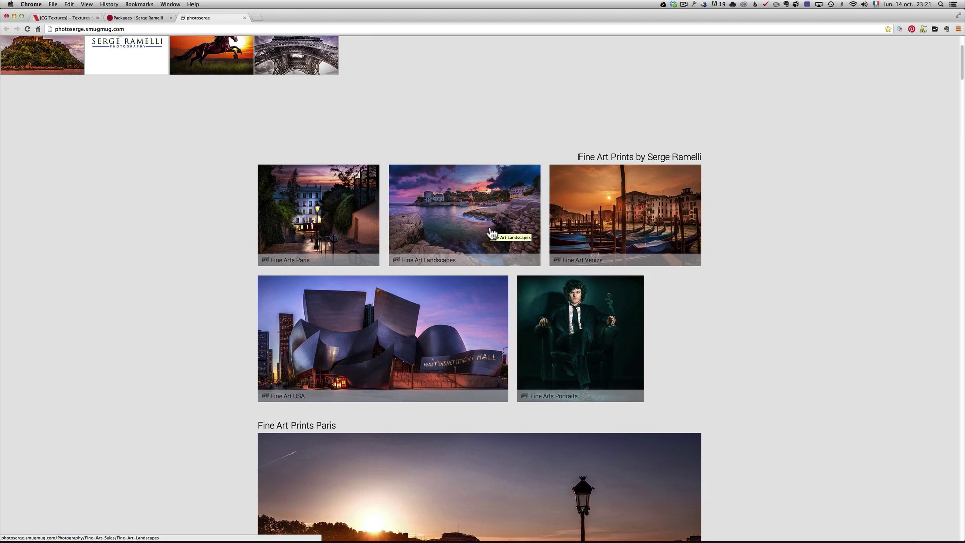
{"action": "left_click", "coordinate": [322, 220]}
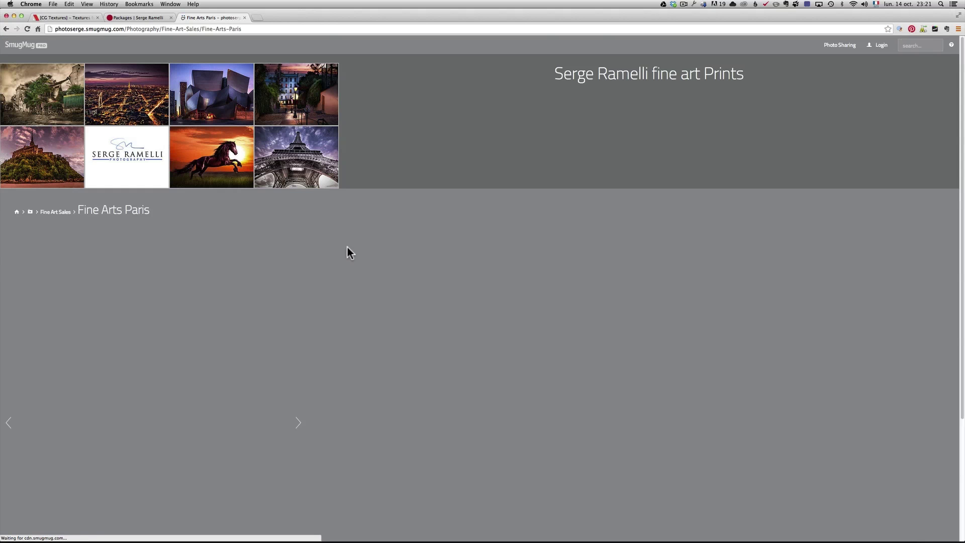
{"action": "scroll", "coordinate": [640, 287], "scroll_direction": "down", "scroll_amount": 5}
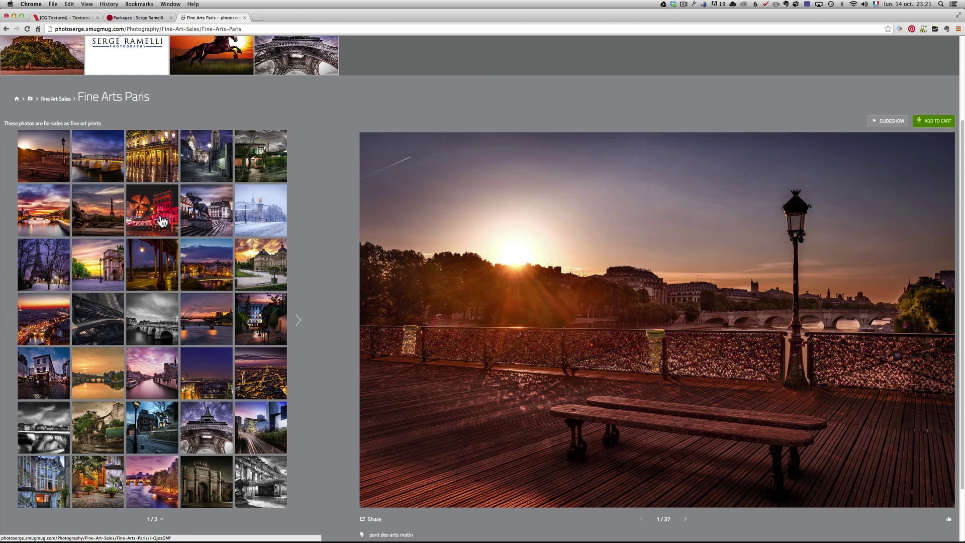
Step: Open the Eiffel Tower photo, review its standard print sizes, then return to the photo view
{"action": "left_click", "coordinate": [107, 323]}
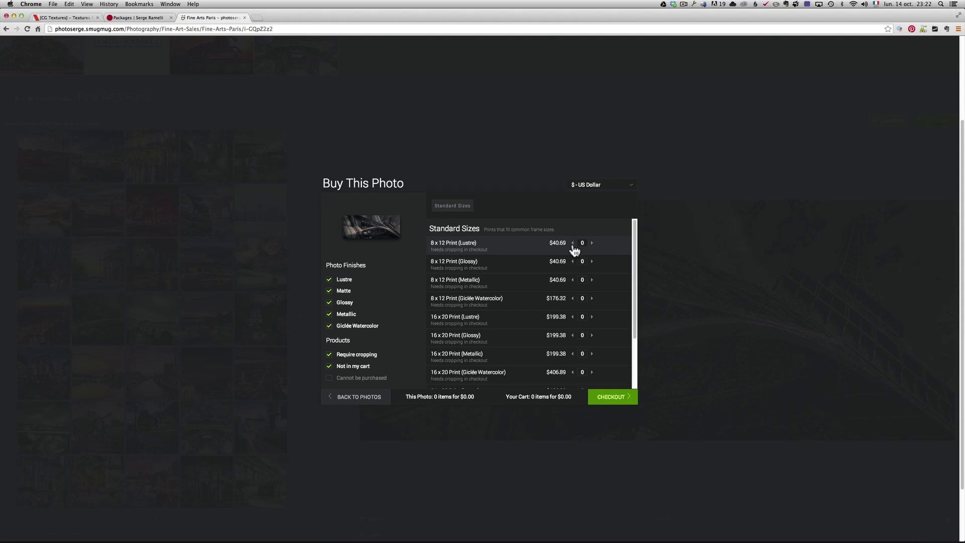
{"action": "left_click_drag", "start_coordinate": [635, 242], "coordinate": [634, 307]}
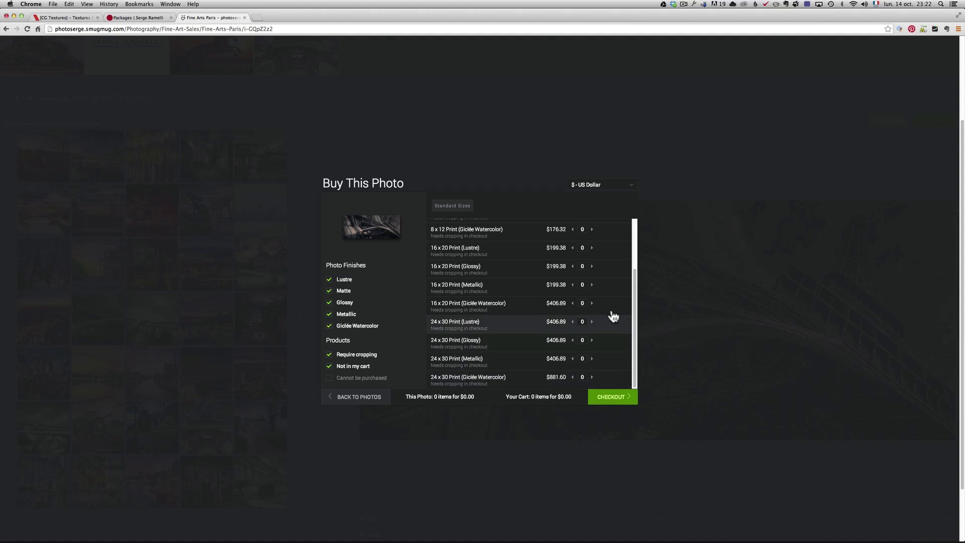
{"action": "left_click_drag", "start_coordinate": [635, 285], "coordinate": [611, 213]}
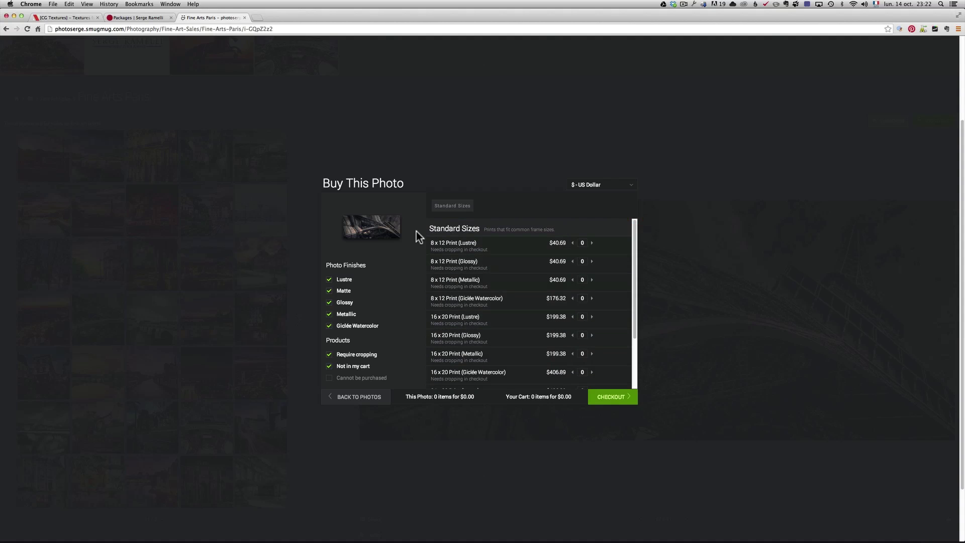
{"action": "left_click", "coordinate": [360, 399]}
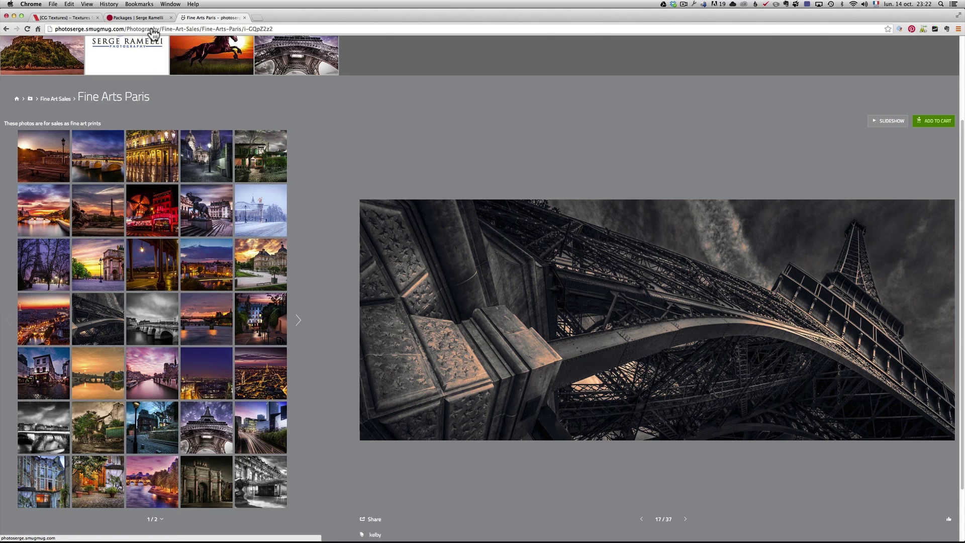
Step: Open the newsletter sign-up page from the NEWS menu on the Packages tab
{"action": "left_click", "coordinate": [134, 18]}
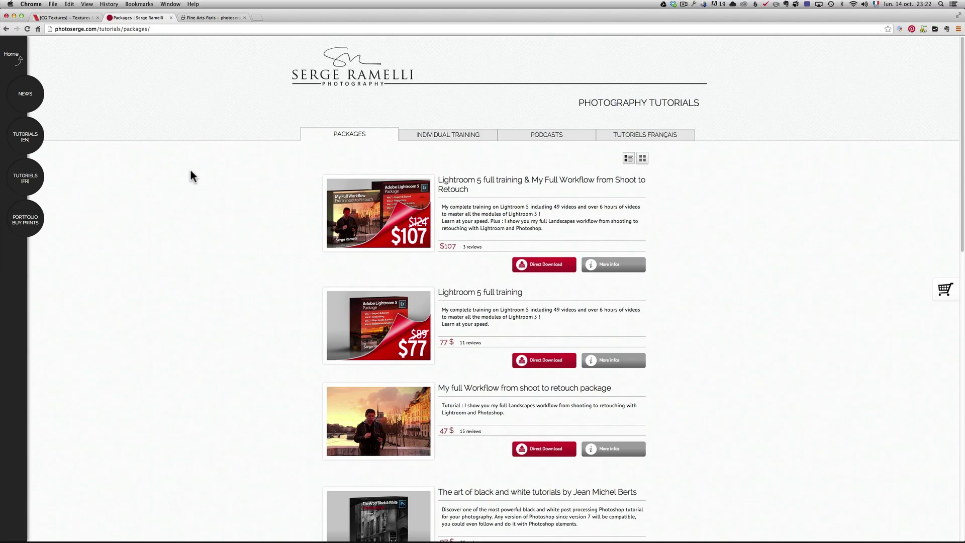
{"action": "mouse_move", "coordinate": [29, 95]}
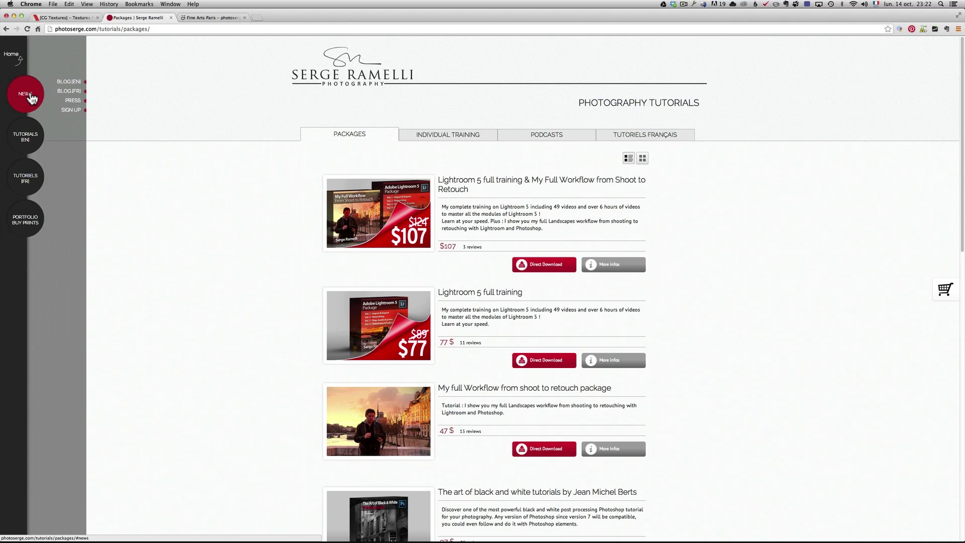
{"action": "left_click", "coordinate": [72, 110]}
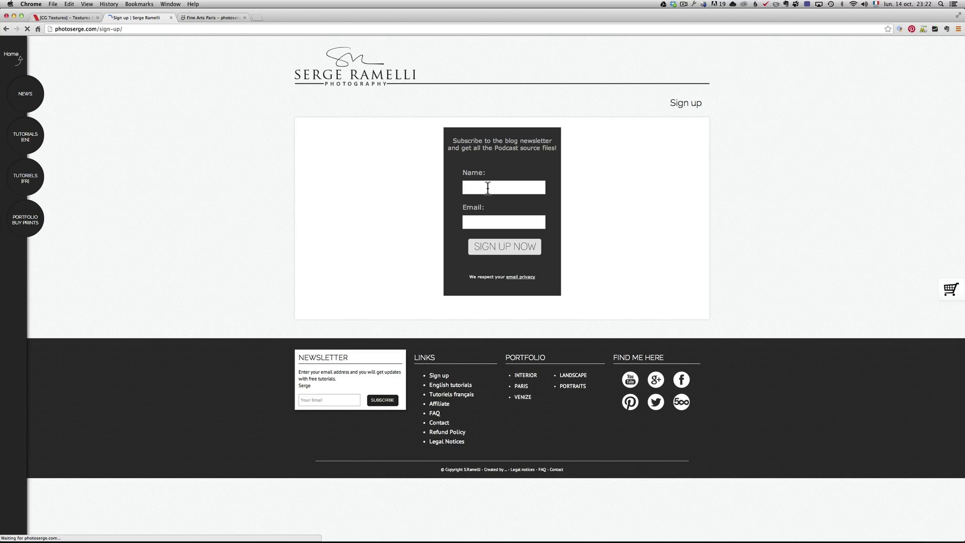
Step: Select the Name and Email sign-up fields, then switch to another application
{"action": "left_click", "coordinate": [487, 188]}
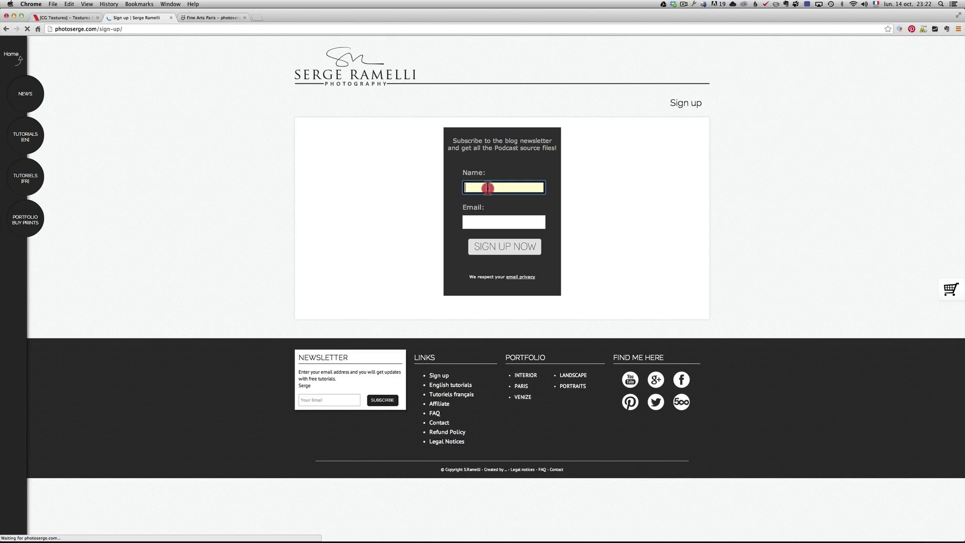
{"action": "left_click", "coordinate": [491, 222]}
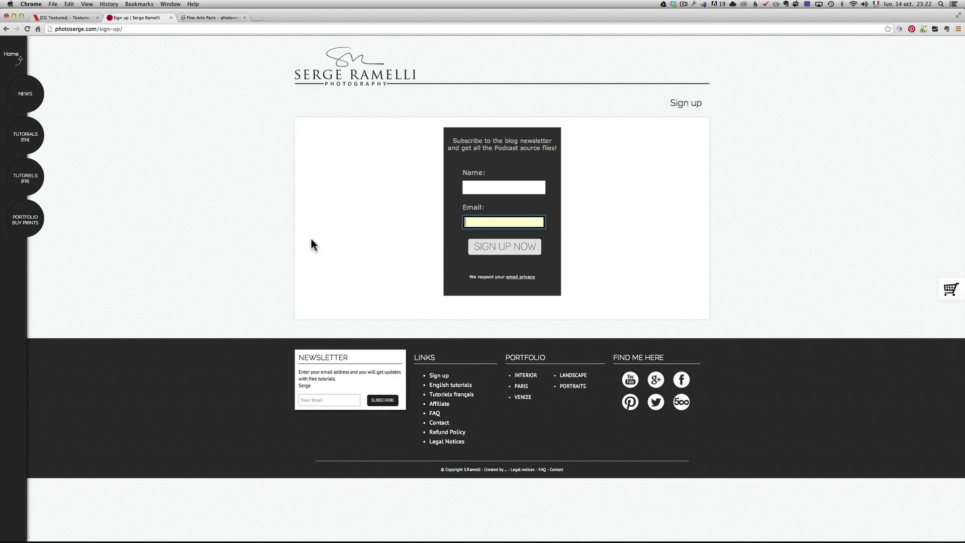
{"action": "key", "text": "super+Tab"}
Step: Bring Lightroom 5 back to the front, showing matin-25.dng in the Library
{"action": "left_click", "coordinate": [422, 262]}
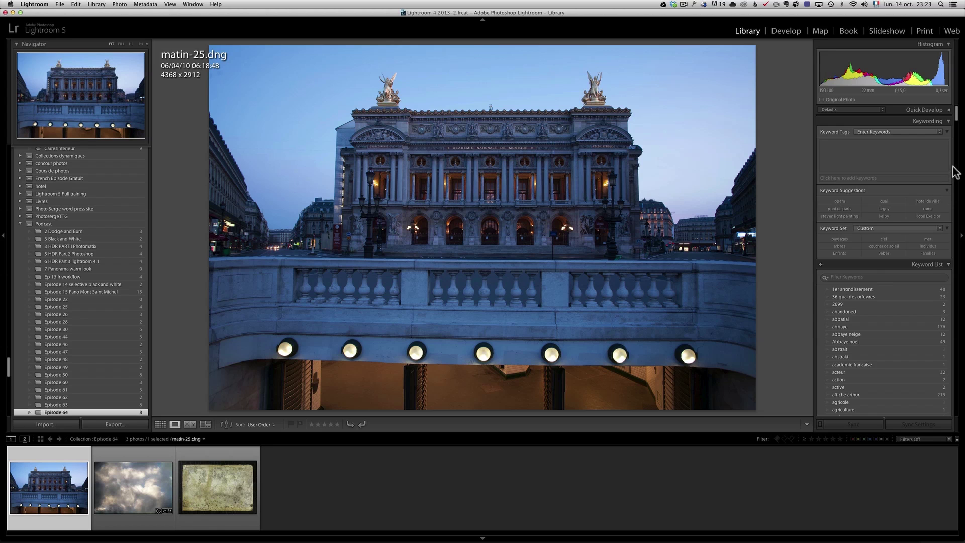
Step: In Develop, lift Shadows to +100 and sample a warm white balance from the sky
{"action": "left_click", "coordinate": [790, 31]}
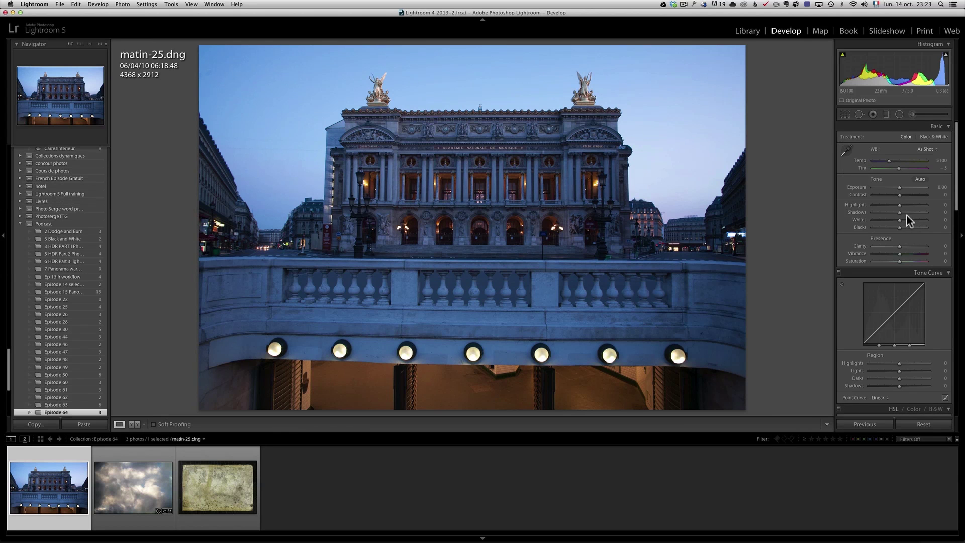
{"action": "left_click_drag", "start_coordinate": [900, 213], "coordinate": [871, 208]}
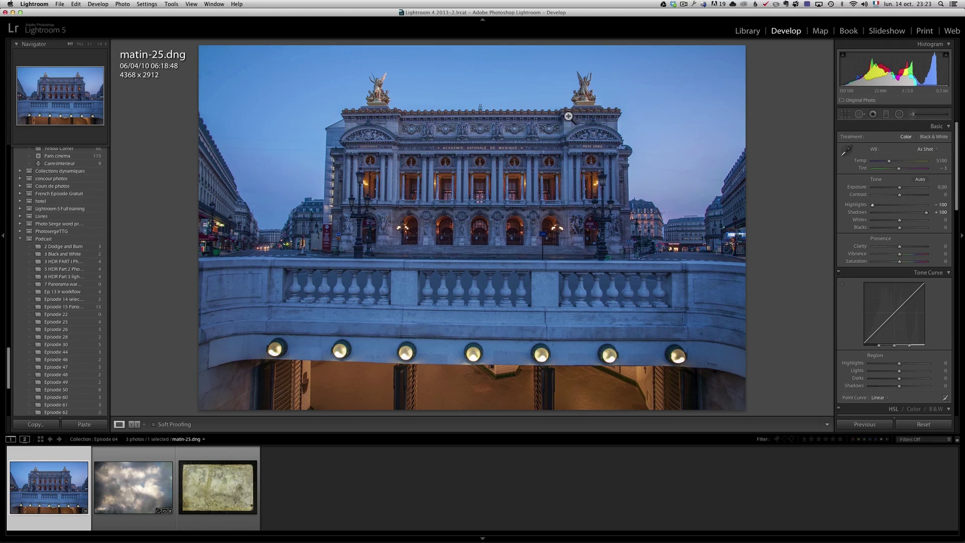
{"action": "left_click", "coordinate": [847, 149]}
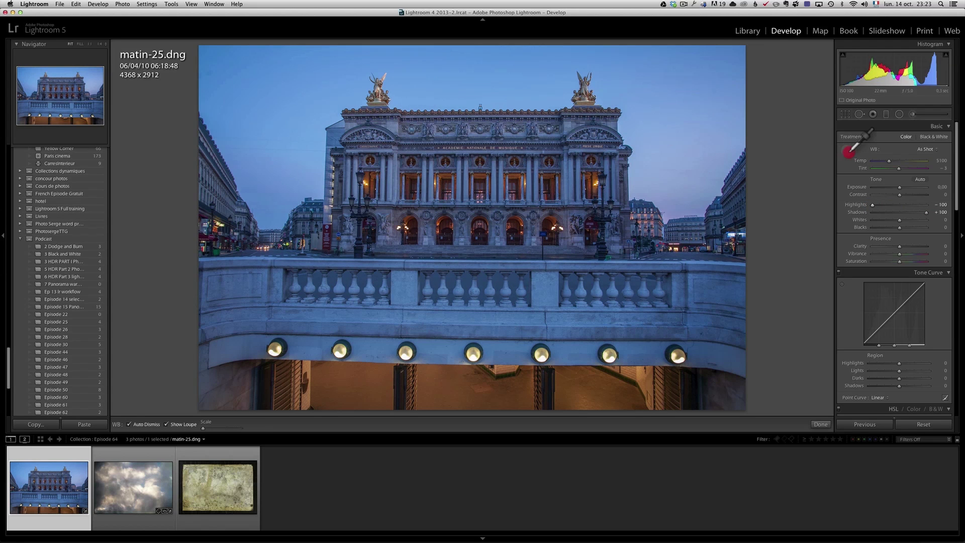
{"action": "left_click", "coordinate": [687, 89]}
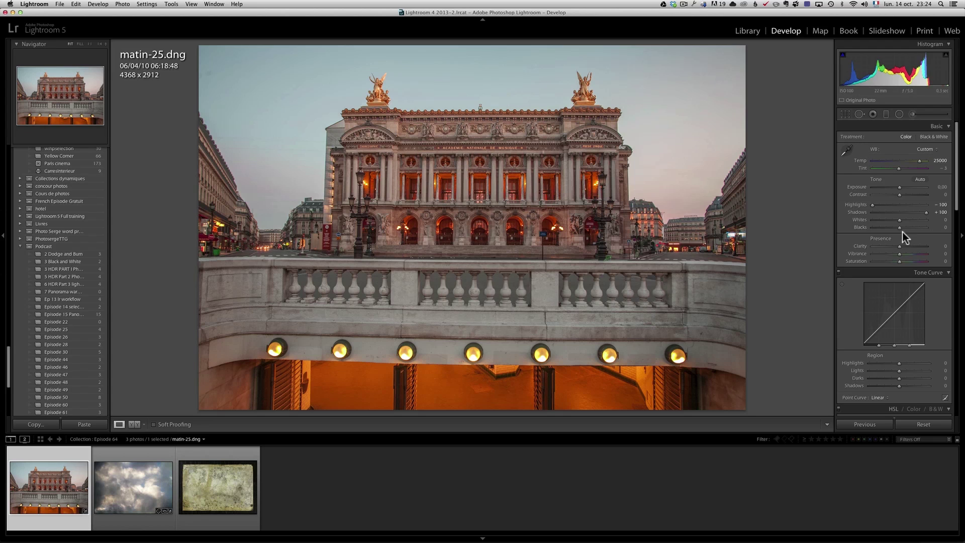
Step: Raise Whites to +37, set Blacks to -40 and Clarity to +52
{"action": "left_click_drag", "start_coordinate": [900, 219], "coordinate": [910, 246]}
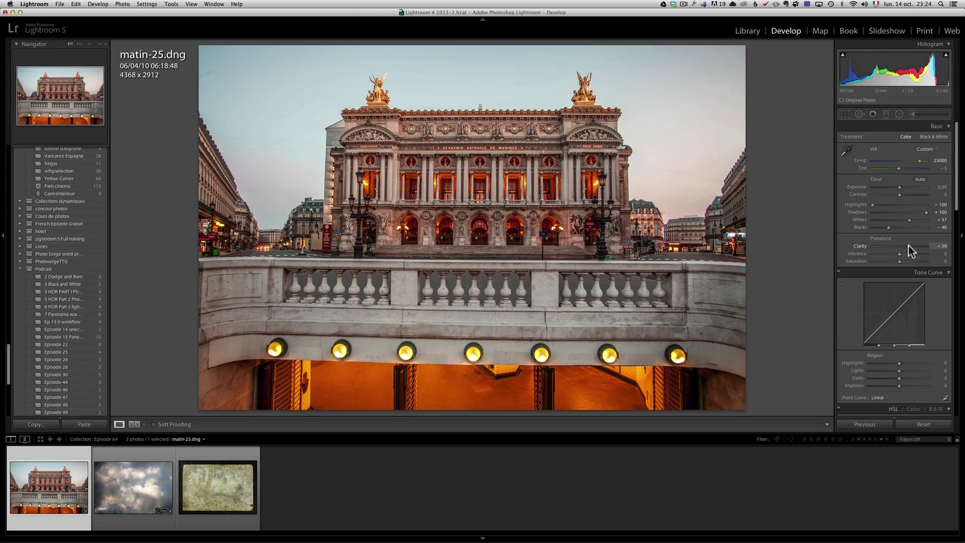
{"action": "left_click_drag", "start_coordinate": [916, 245], "coordinate": [917, 249]}
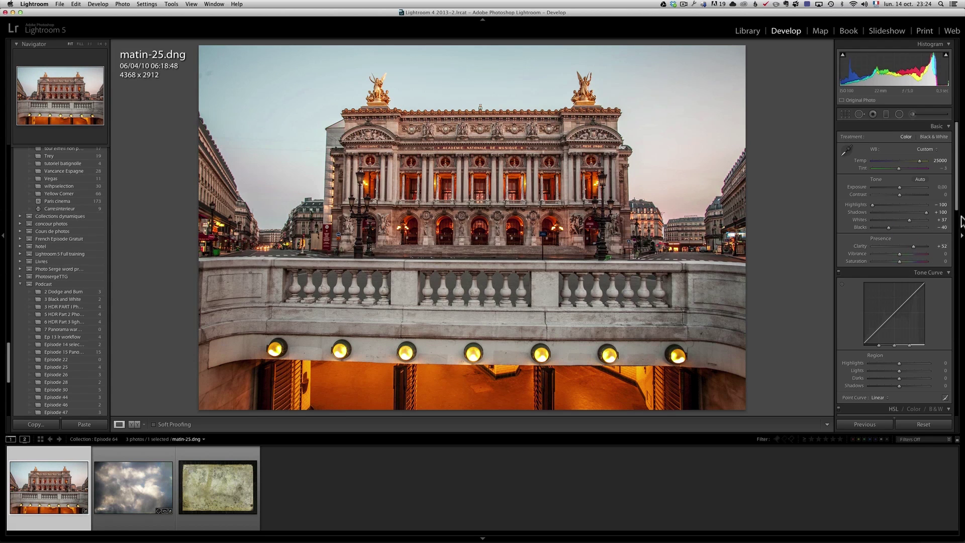
{"action": "left_click_drag", "start_coordinate": [957, 211], "coordinate": [962, 353]}
Step: Enable profile corrections and chromatic aberration removal, then apply Upright Auto
{"action": "left_click", "coordinate": [879, 294]}
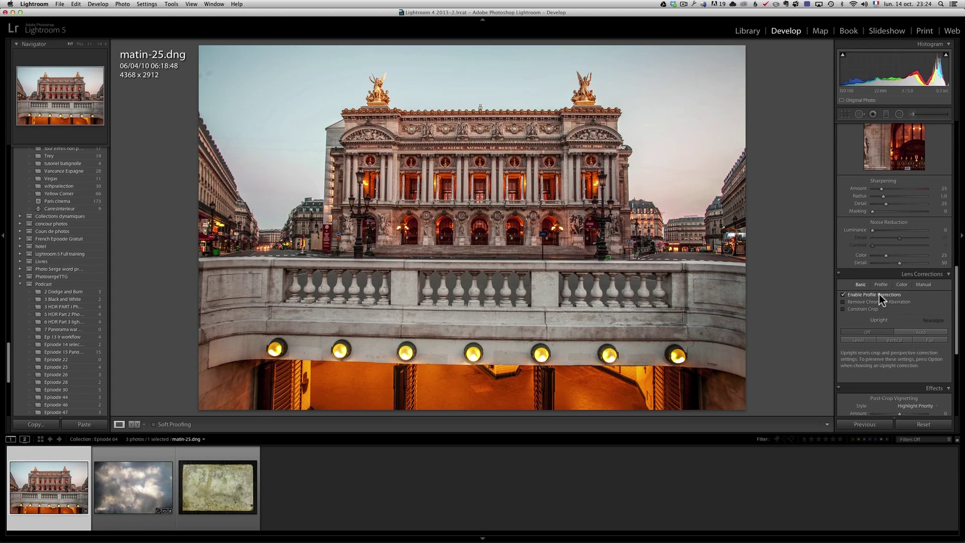
{"action": "left_click", "coordinate": [883, 302]}
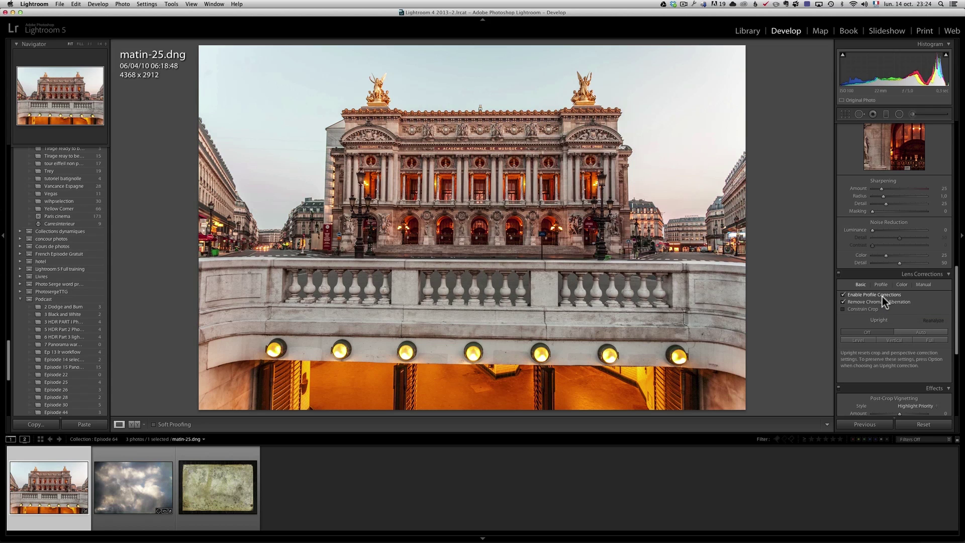
{"action": "left_click_drag", "start_coordinate": [957, 312], "coordinate": [957, 320]}
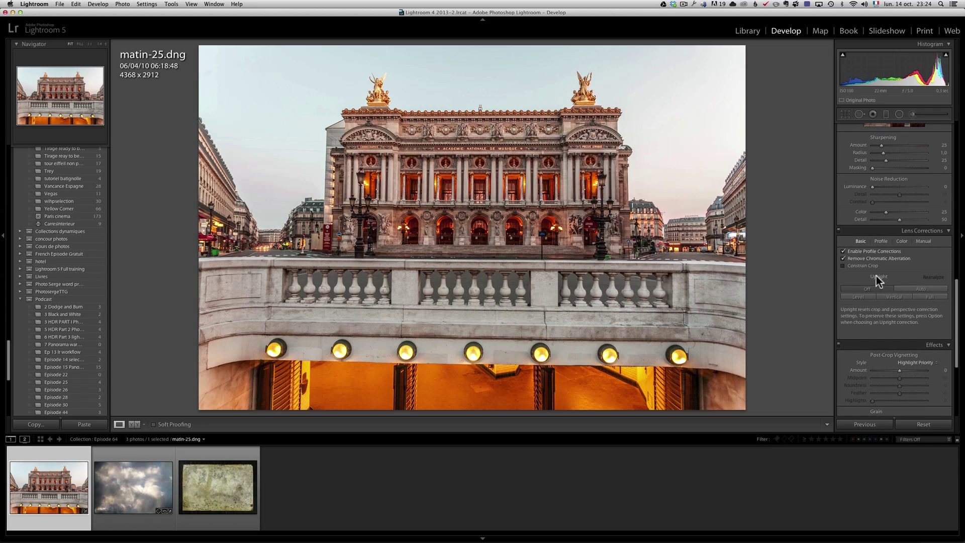
{"action": "left_click", "coordinate": [916, 287]}
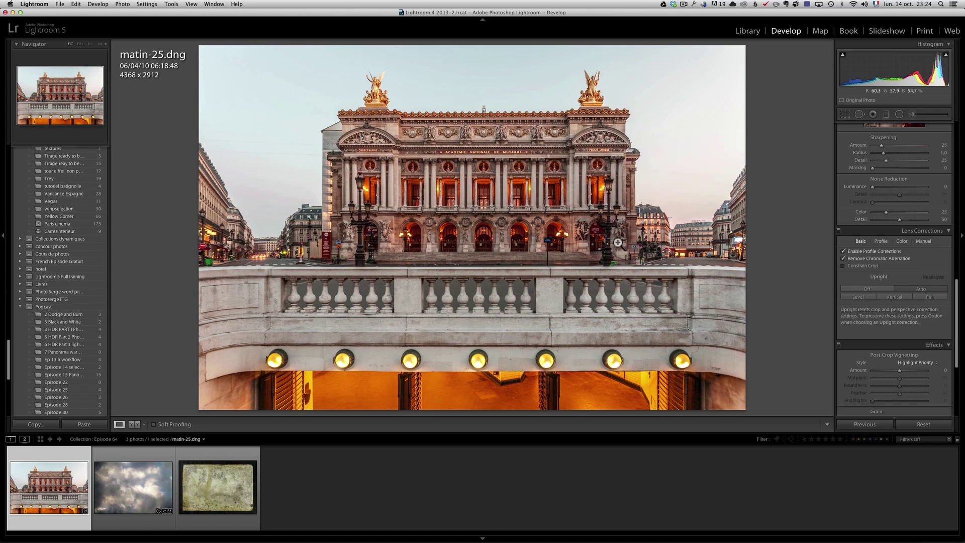
Step: Crop away the lit strip below the balustrade and commit the crop
{"action": "left_click", "coordinate": [845, 114]}
{"action": "left_click_drag", "start_coordinate": [472, 410], "coordinate": [475, 377]}
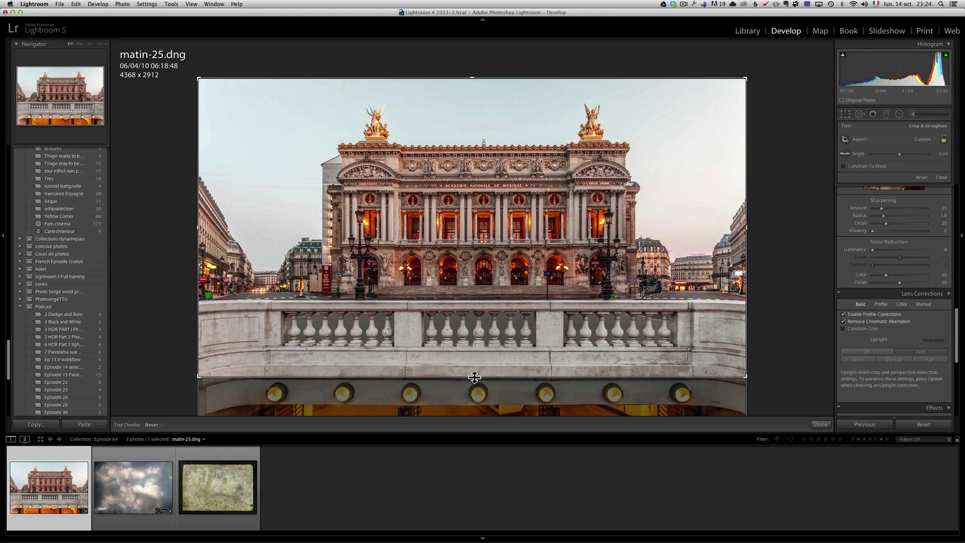
{"action": "key", "text": "Return"}
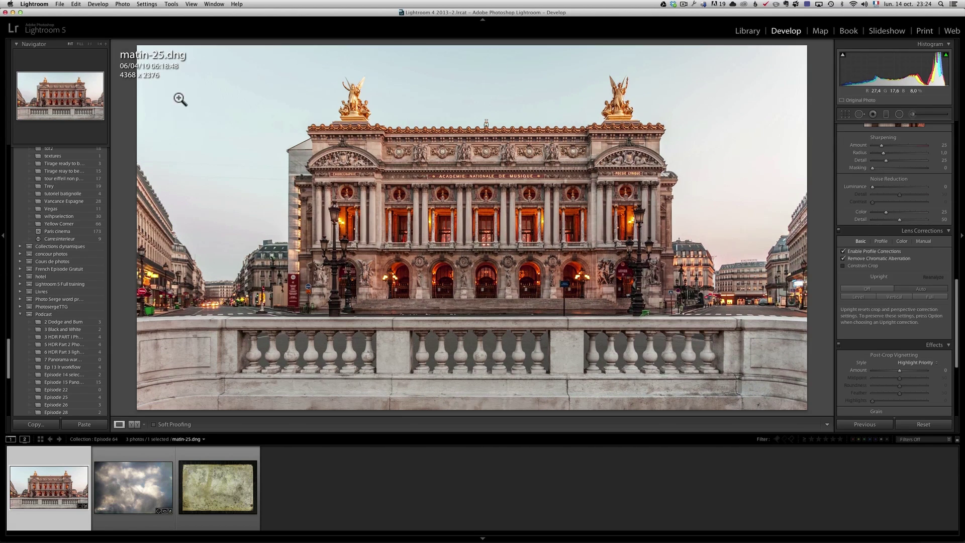
{"action": "key", "text": "i"}
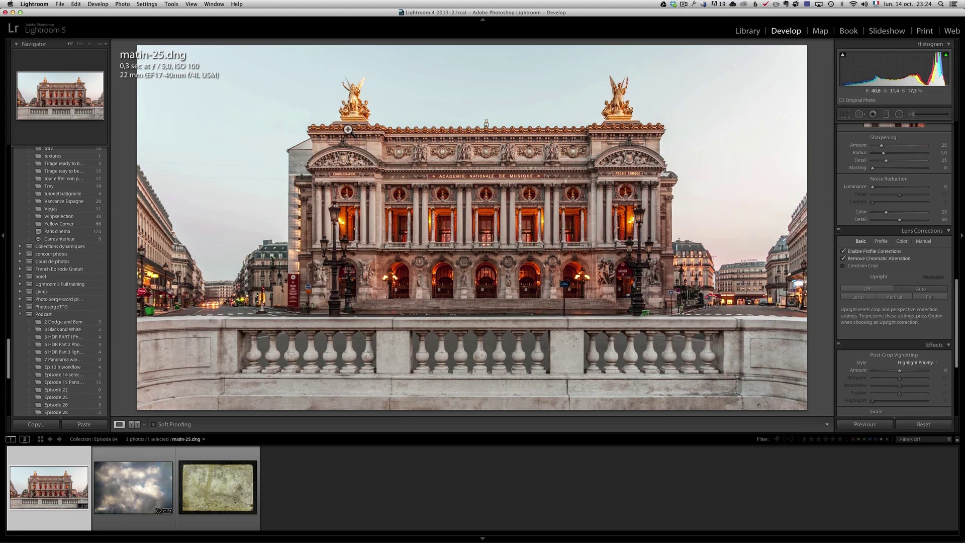
{"action": "key", "text": "i"}
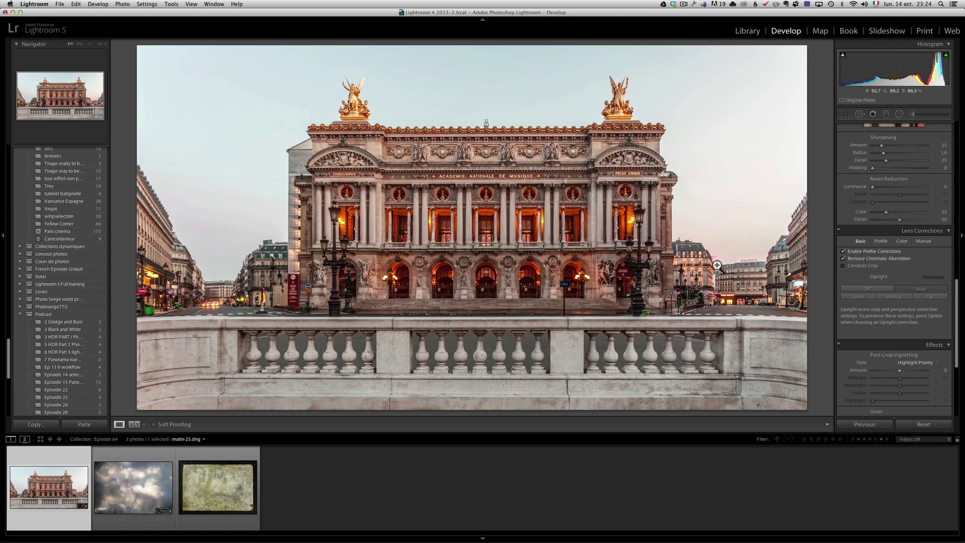
{"action": "left_click_drag", "start_coordinate": [958, 241], "coordinate": [955, 159]}
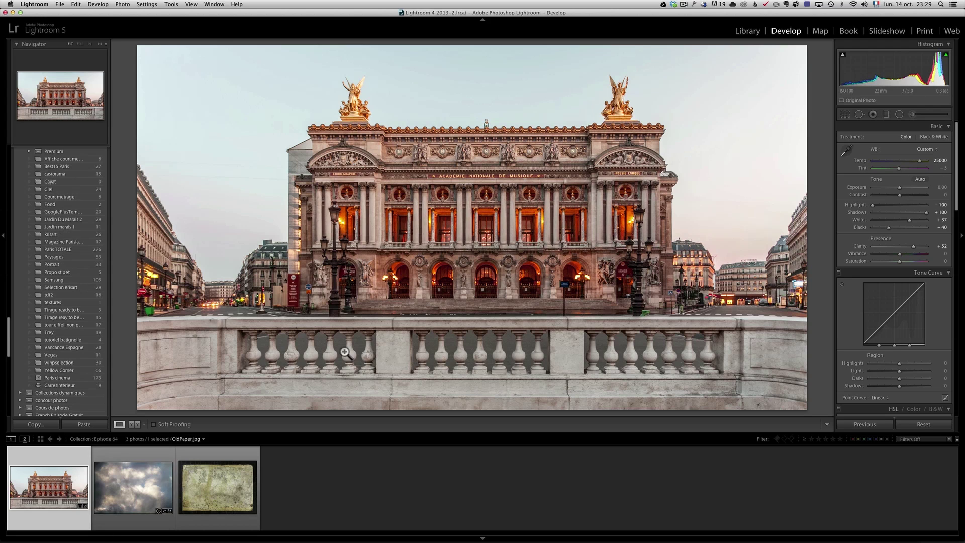
Step: Add ciel-5.dng to the selection and open both photos as layers in Photoshop
{"action": "left_click", "coordinate": [132, 490], "text": "super"}
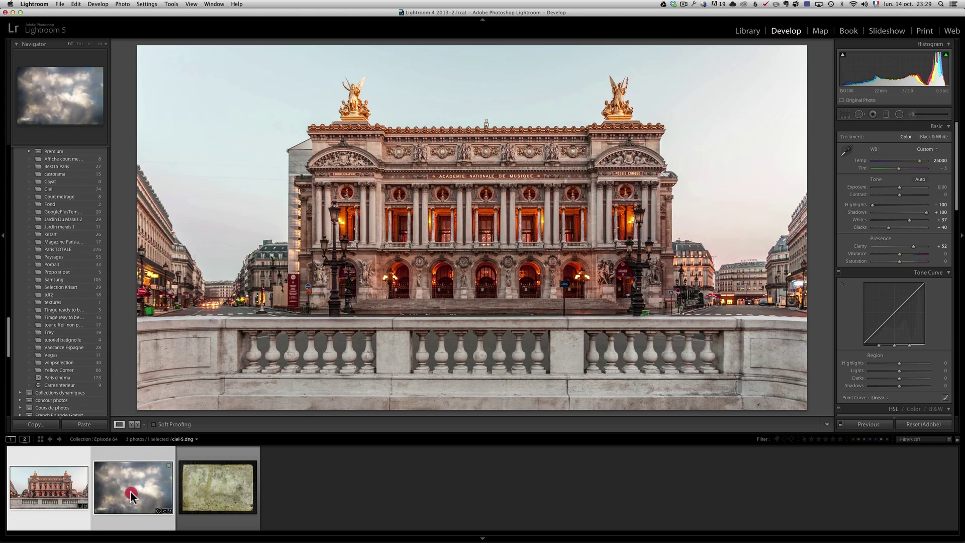
{"action": "right_click", "coordinate": [125, 482]}
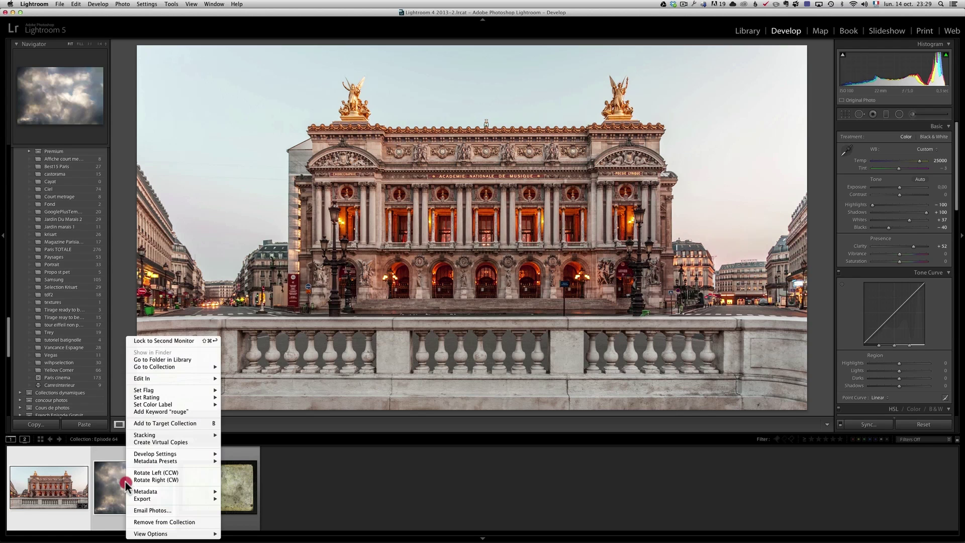
{"action": "mouse_move", "coordinate": [159, 378]}
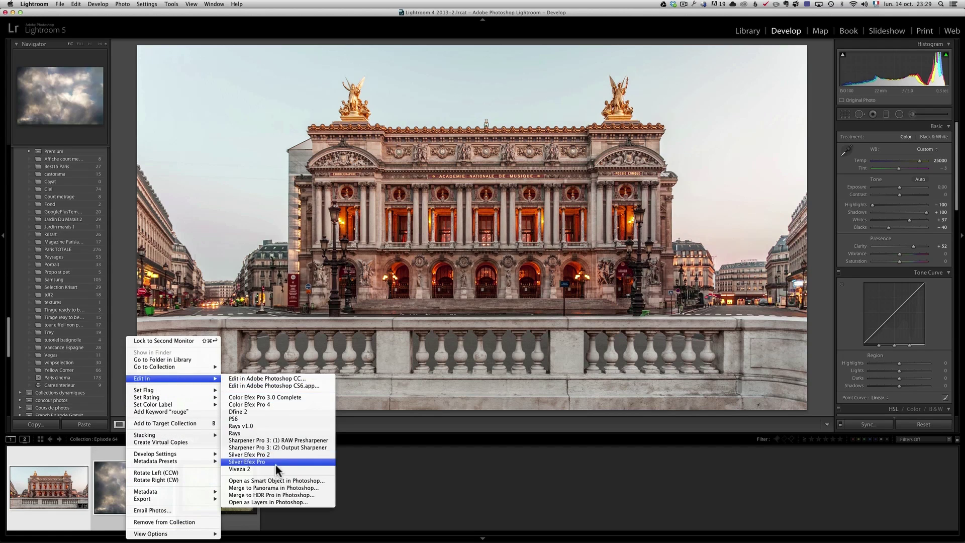
{"action": "left_click", "coordinate": [288, 502]}
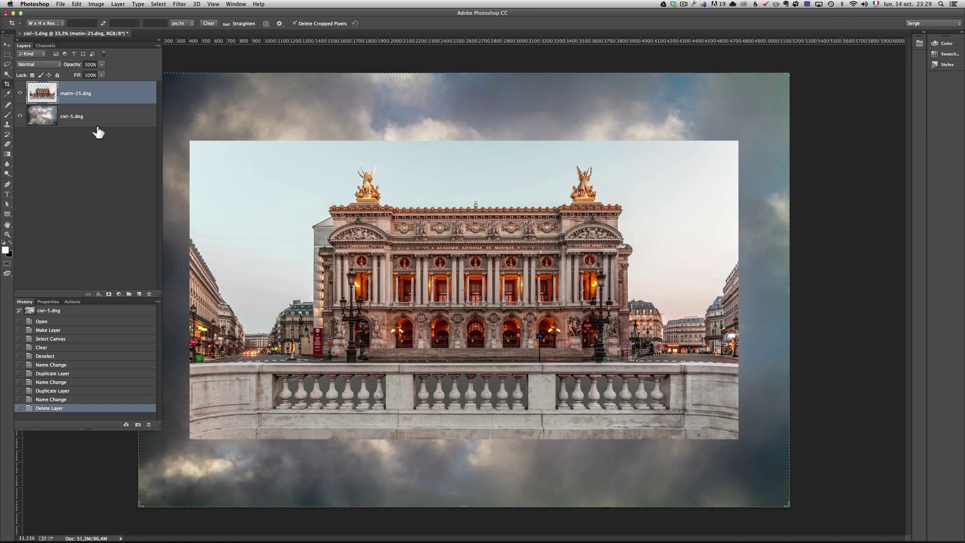
Step: Move the ciel-5.dng cloud layer above matin-25.dng in the Layers panel
{"action": "left_click_drag", "start_coordinate": [95, 126], "coordinate": [101, 99]}
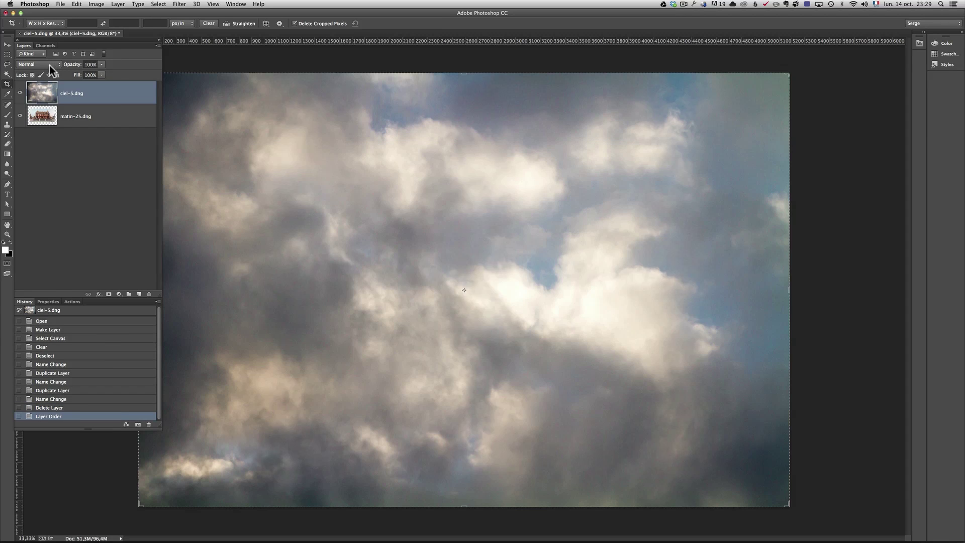
Step: Set the cloud layer to Multiply and crop the top, bottom, right and left edges to the Opera photo
{"action": "left_click", "coordinate": [39, 63]}
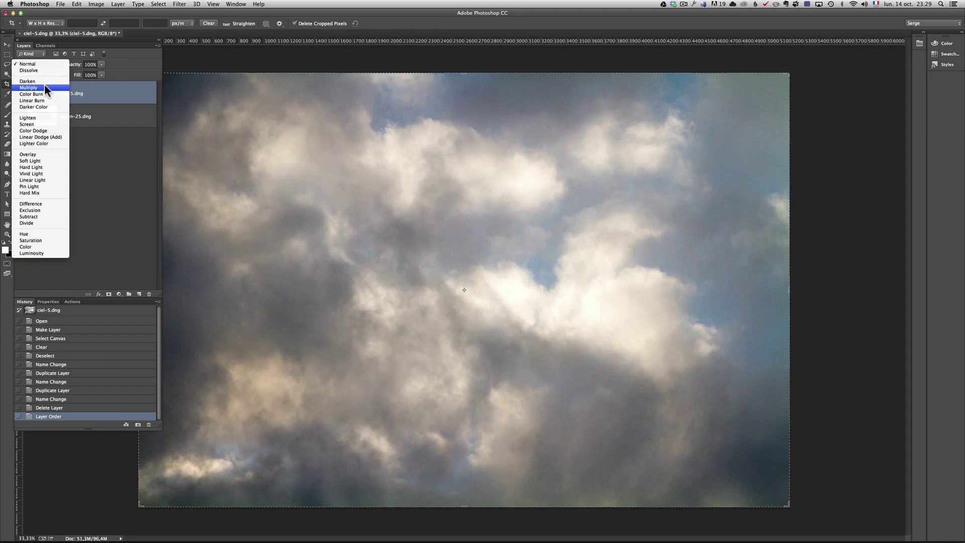
{"action": "left_click", "coordinate": [45, 86]}
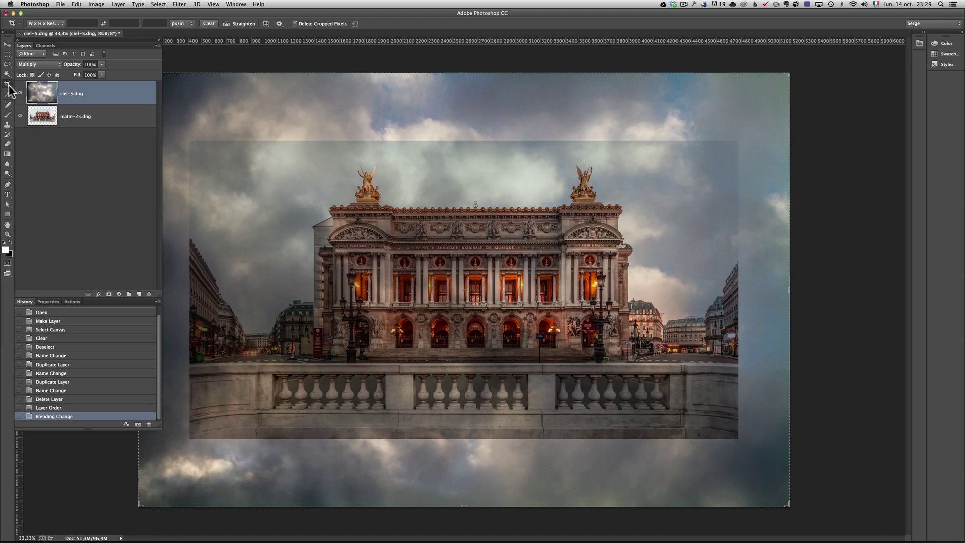
{"action": "left_click_drag", "start_coordinate": [465, 73], "coordinate": [466, 106]}
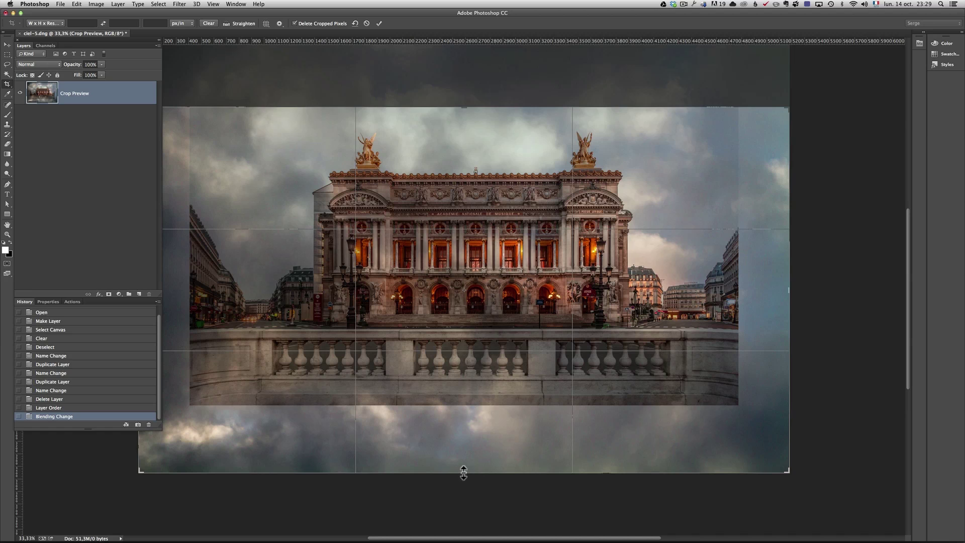
{"action": "left_click_drag", "start_coordinate": [462, 473], "coordinate": [461, 438]}
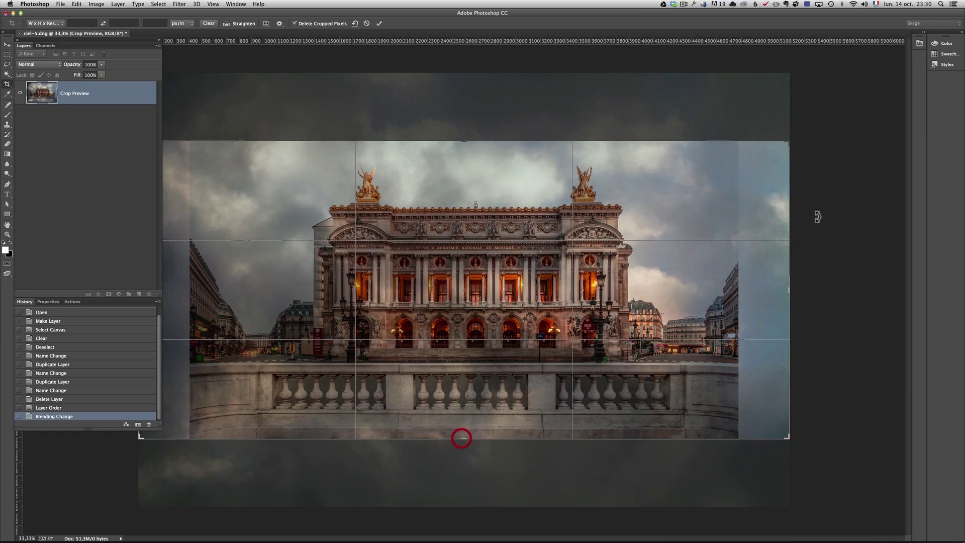
{"action": "left_click_drag", "start_coordinate": [789, 286], "coordinate": [762, 287]}
{"action": "left_click_drag", "start_coordinate": [166, 288], "coordinate": [193, 284]}
{"action": "key", "text": "Return"}
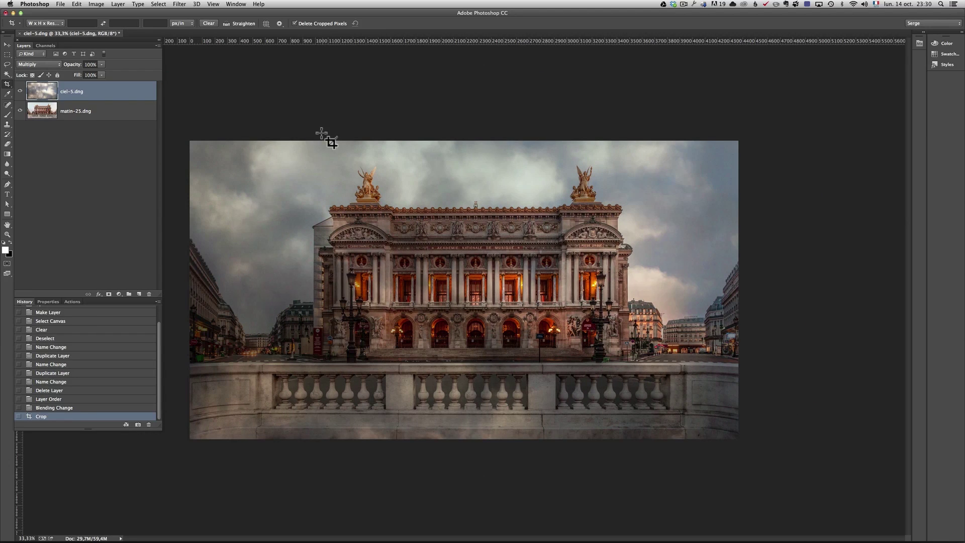
Step: Mask ciel-5.dng, brushing the clouds off the facade, lower arches, both balustrades and the street
{"action": "left_click", "coordinate": [109, 295]}
{"action": "key", "text": "b"}
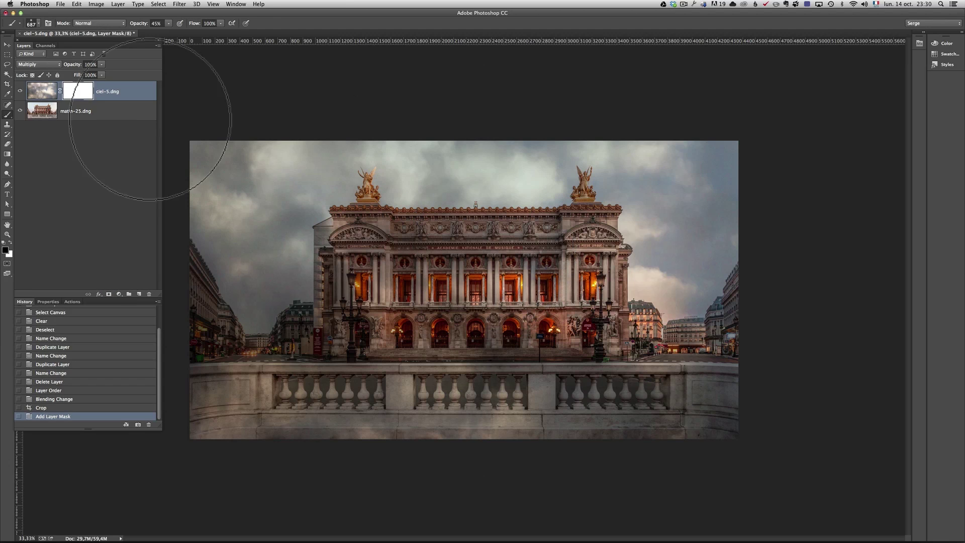
{"action": "mouse_move", "coordinate": [441, 257]}
{"action": "left_mouse_down"}
{"action": "mouse_move", "coordinate": [385, 304]}
{"action": "mouse_move", "coordinate": [376, 275]}
{"action": "mouse_move", "coordinate": [384, 317]}
{"action": "mouse_move", "coordinate": [409, 321]}
{"action": "mouse_move", "coordinate": [490, 293]}
{"action": "left_mouse_up"}
{"action": "left_click", "coordinate": [491, 292]}
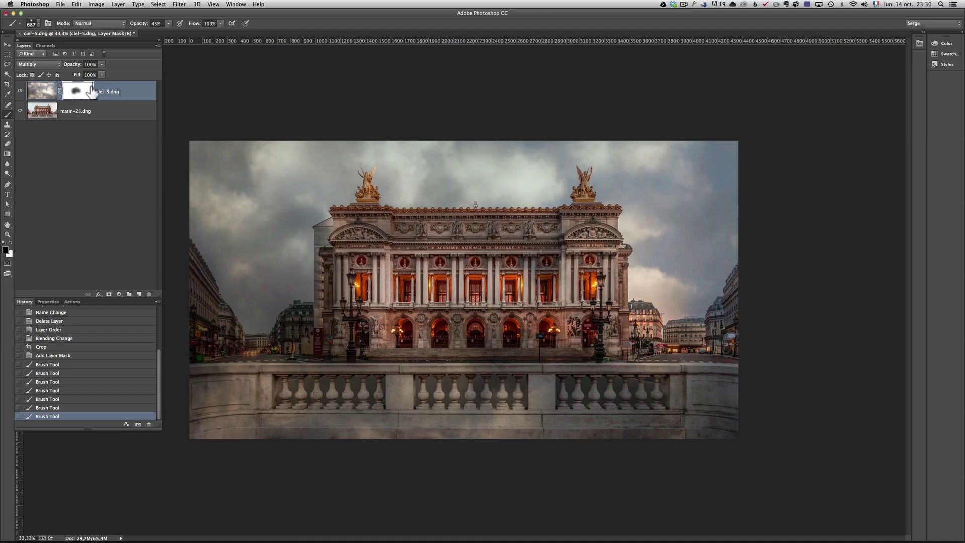
{"action": "left_click", "coordinate": [569, 332]}
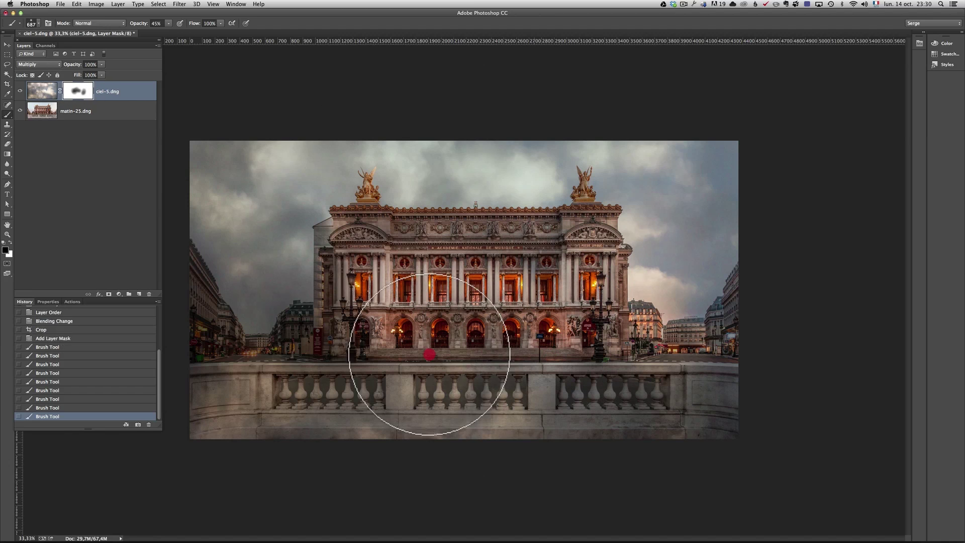
{"action": "mouse_move", "coordinate": [429, 354]}
{"action": "left_mouse_down"}
{"action": "mouse_move", "coordinate": [267, 421]}
{"action": "mouse_move", "coordinate": [230, 418]}
{"action": "left_mouse_up"}
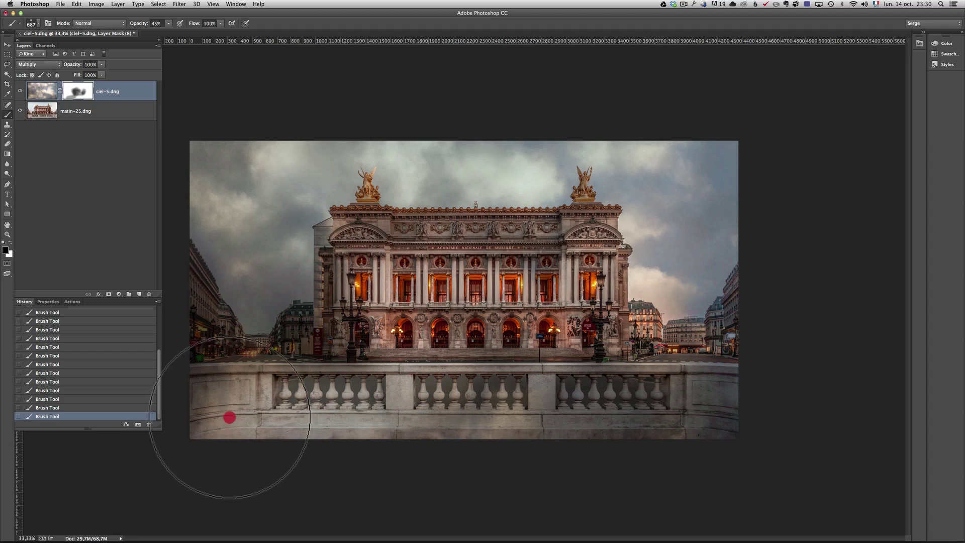
{"action": "mouse_move", "coordinate": [473, 339]}
{"action": "left_mouse_down"}
{"action": "mouse_move", "coordinate": [574, 400]}
{"action": "mouse_move", "coordinate": [707, 399]}
{"action": "mouse_move", "coordinate": [707, 366]}
{"action": "mouse_move", "coordinate": [735, 369]}
{"action": "mouse_move", "coordinate": [646, 383]}
{"action": "left_mouse_up"}
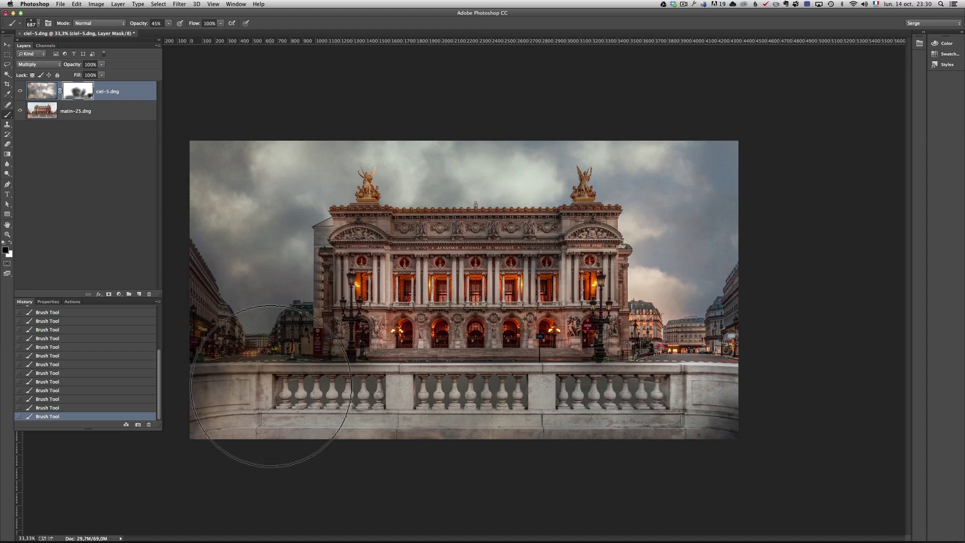
{"action": "mouse_move", "coordinate": [270, 386]}
{"action": "left_mouse_down"}
{"action": "mouse_move", "coordinate": [302, 345]}
{"action": "mouse_move", "coordinate": [334, 377]}
{"action": "mouse_move", "coordinate": [263, 366]}
{"action": "mouse_move", "coordinate": [193, 335]}
{"action": "mouse_move", "coordinate": [183, 345]}
{"action": "mouse_move", "coordinate": [236, 424]}
{"action": "mouse_move", "coordinate": [430, 463]}
{"action": "left_mouse_up"}
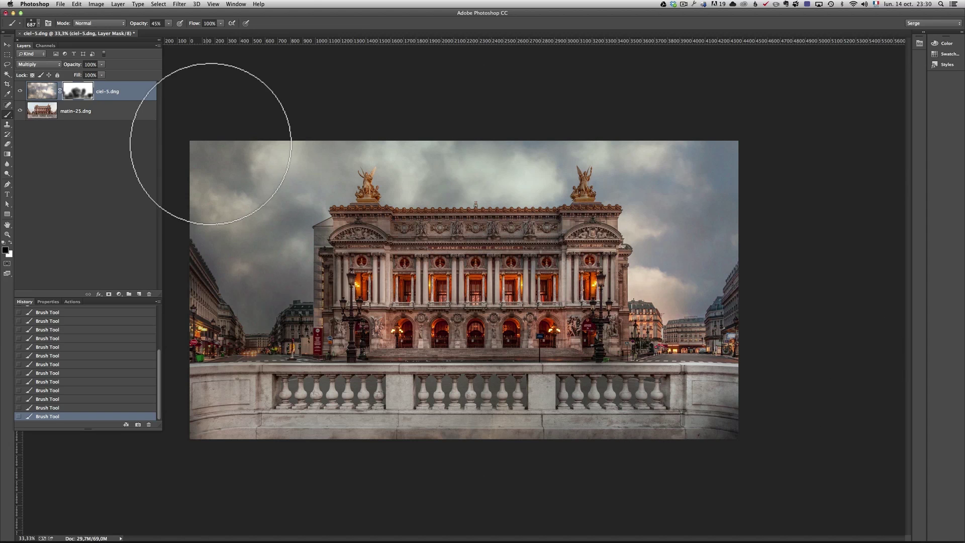
{"action": "left_click", "coordinate": [20, 91]}
{"action": "left_click", "coordinate": [20, 91]}
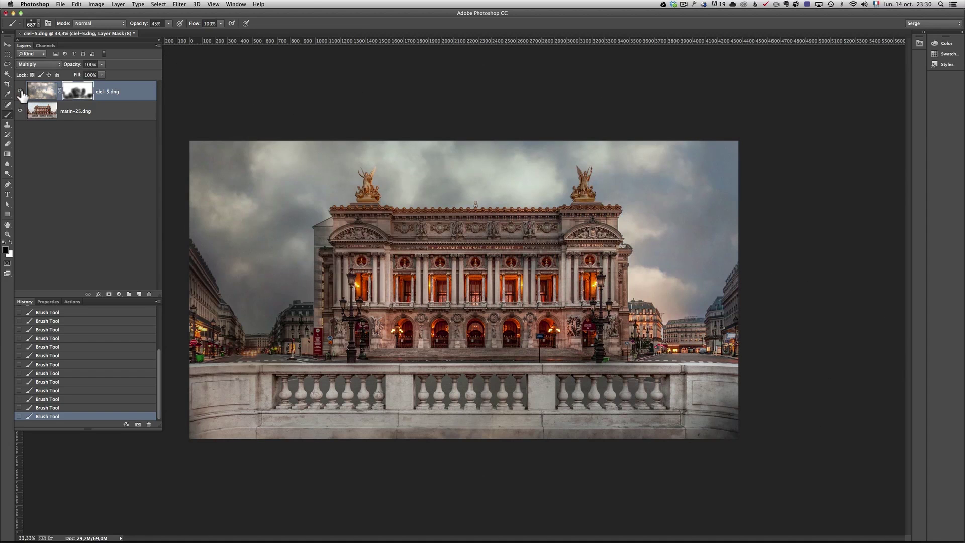
{"action": "key", "text": "z"}
{"action": "left_click", "coordinate": [370, 211]}
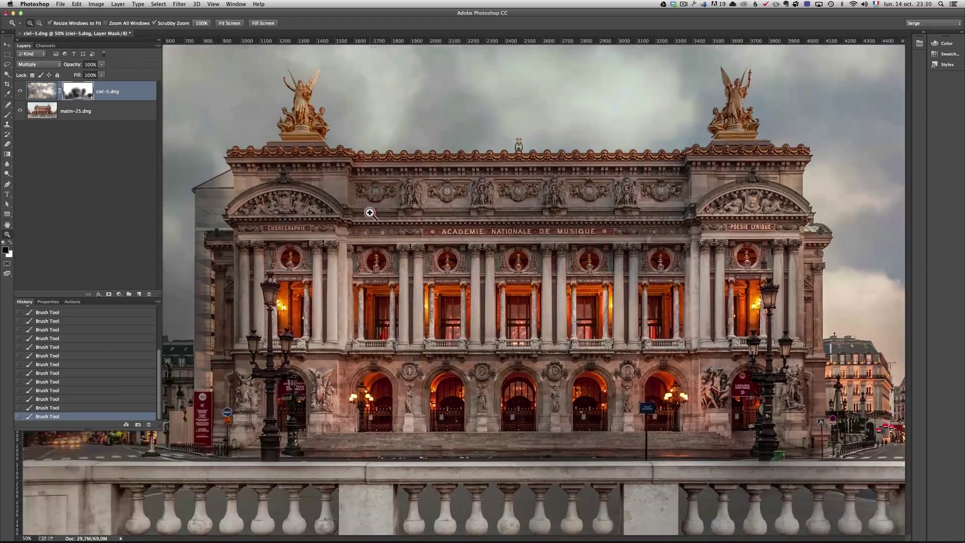
{"action": "left_click", "coordinate": [371, 211]}
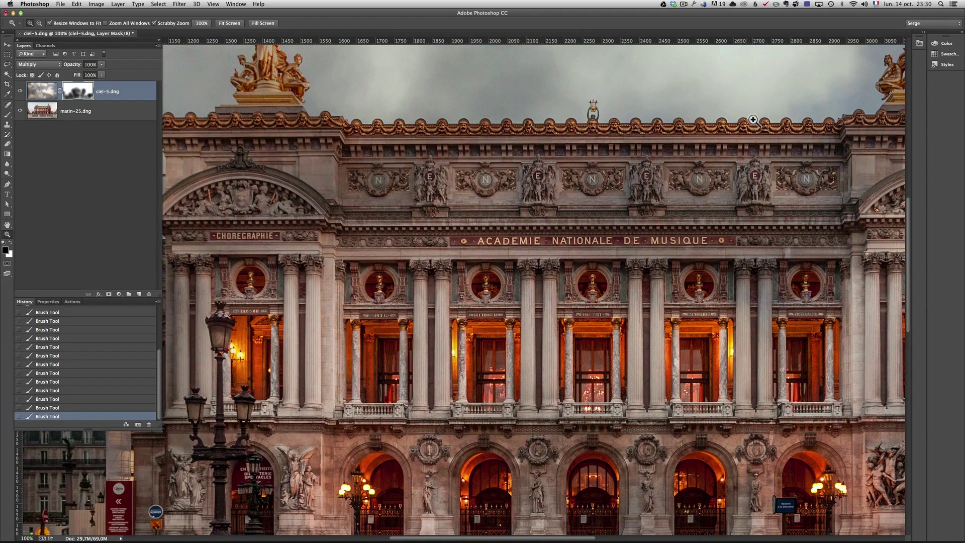
{"action": "left_click_drag", "start_coordinate": [311, 254], "coordinate": [574, 241]}
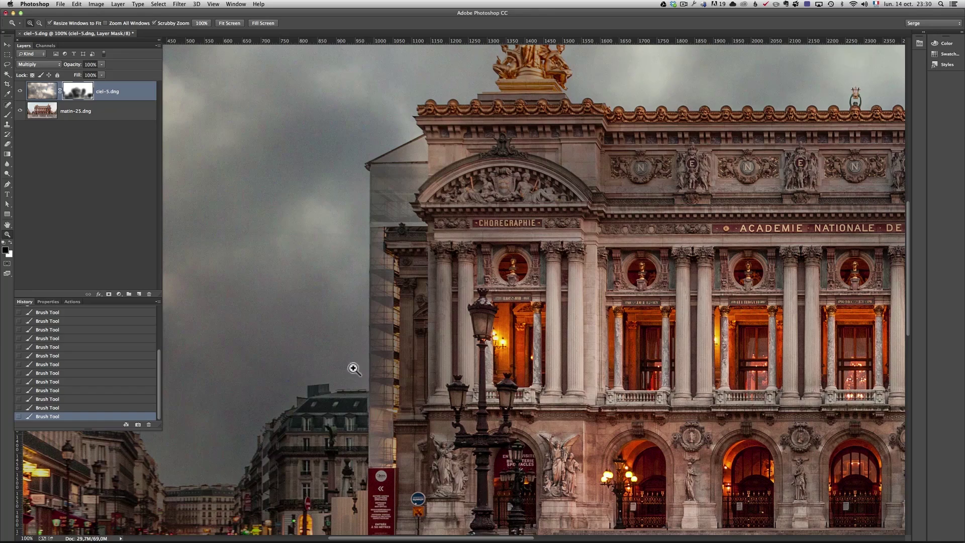
{"action": "left_click", "coordinate": [201, 282], "text": "alt"}
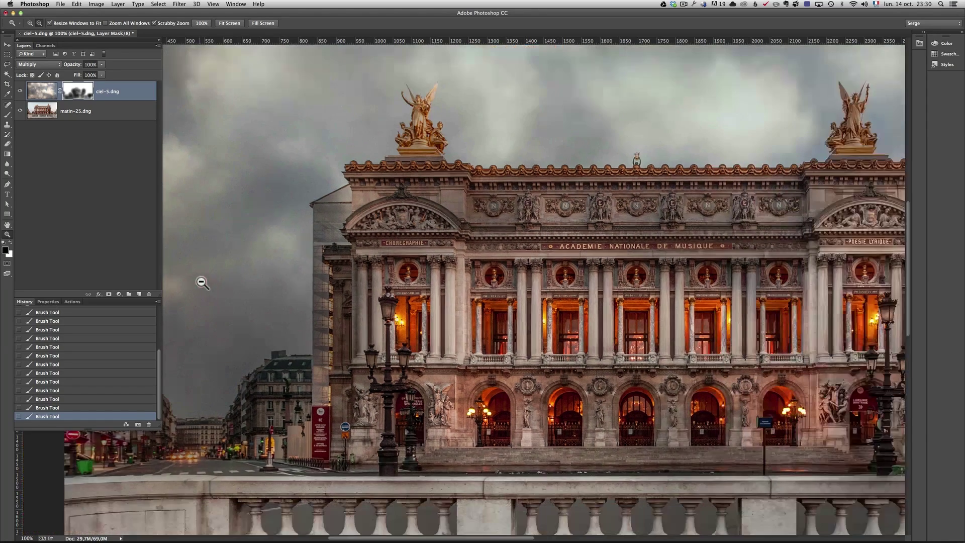
{"action": "left_click", "coordinate": [341, 267], "text": "alt"}
{"action": "left_click", "coordinate": [420, 262], "text": "alt"}
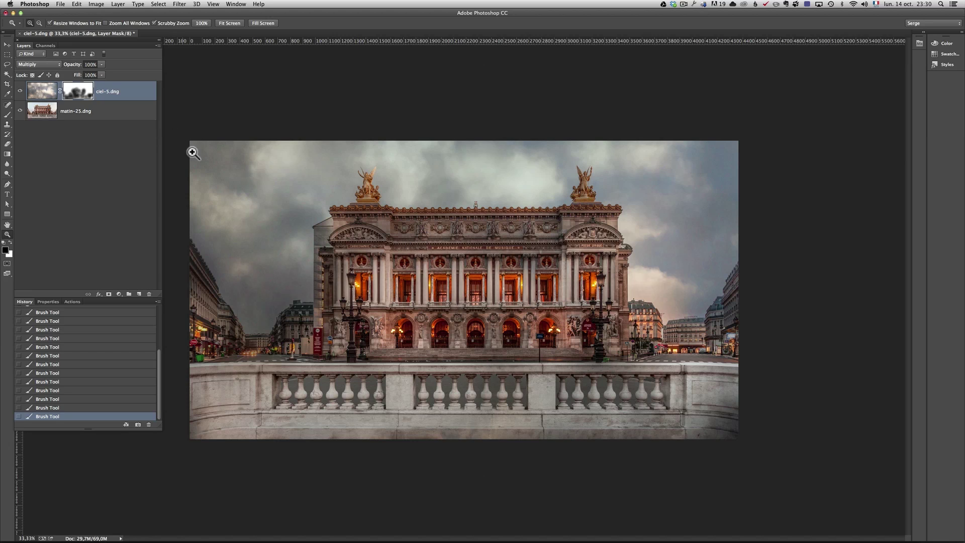
{"action": "key", "text": "super+Tab"}
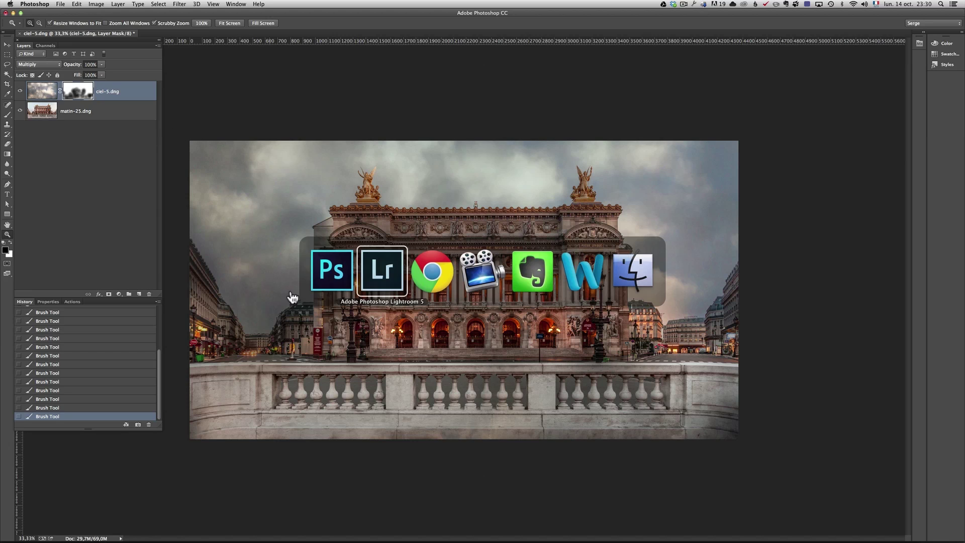
Step: Select OldPaper.jpg in Lightroom, then close and save the Photoshop composite as matin-25-Modifier-2.tif
{"action": "left_click", "coordinate": [389, 277]}
{"action": "left_click", "coordinate": [219, 483]}
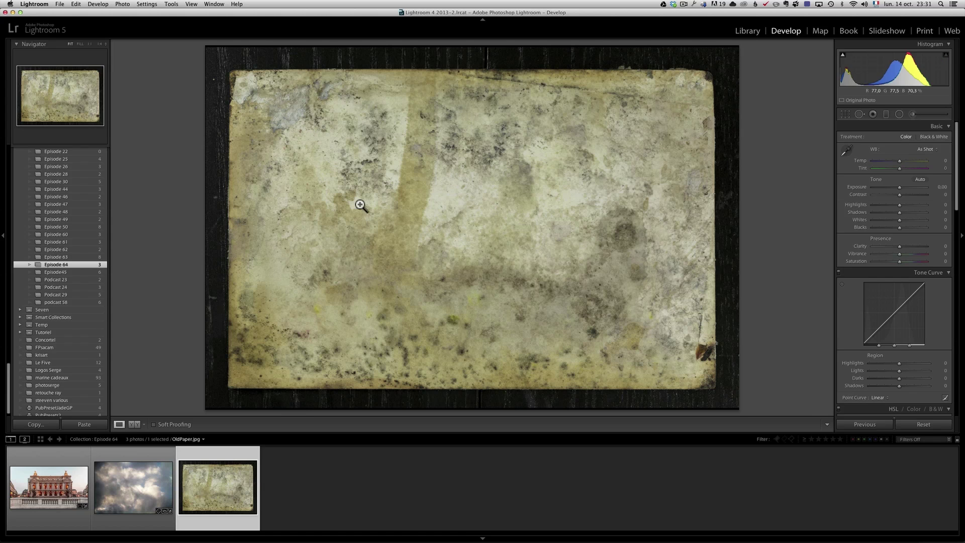
{"action": "key", "text": "super+Tab"}
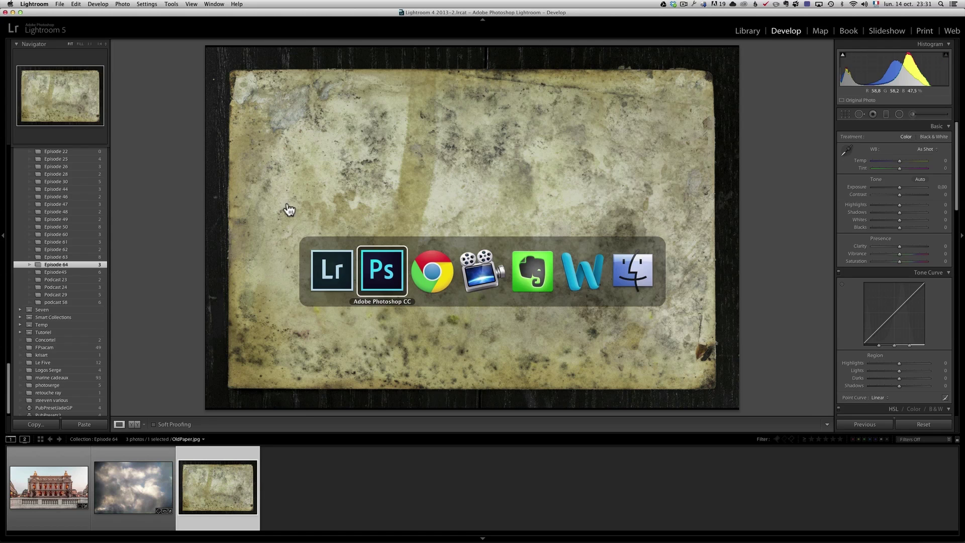
{"action": "left_click", "coordinate": [375, 266]}
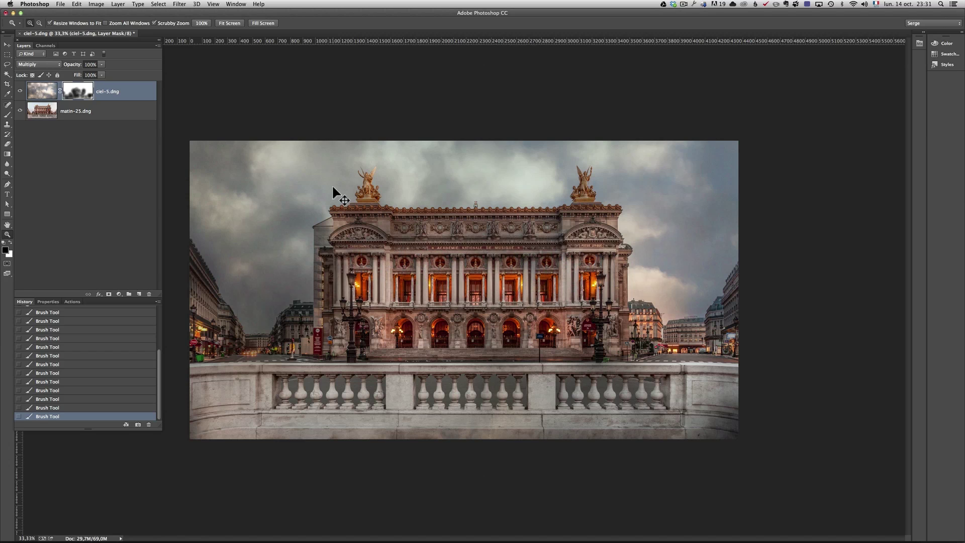
{"action": "key", "text": "super+w"}
{"action": "left_click", "coordinate": [549, 174]}
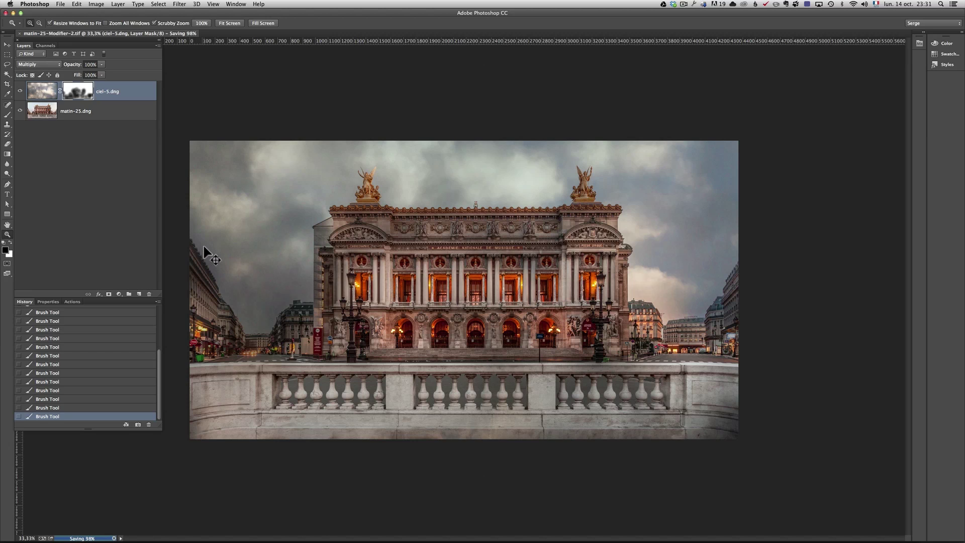
{"action": "key", "text": "super+Tab"}
{"action": "left_click", "coordinate": [391, 272]}
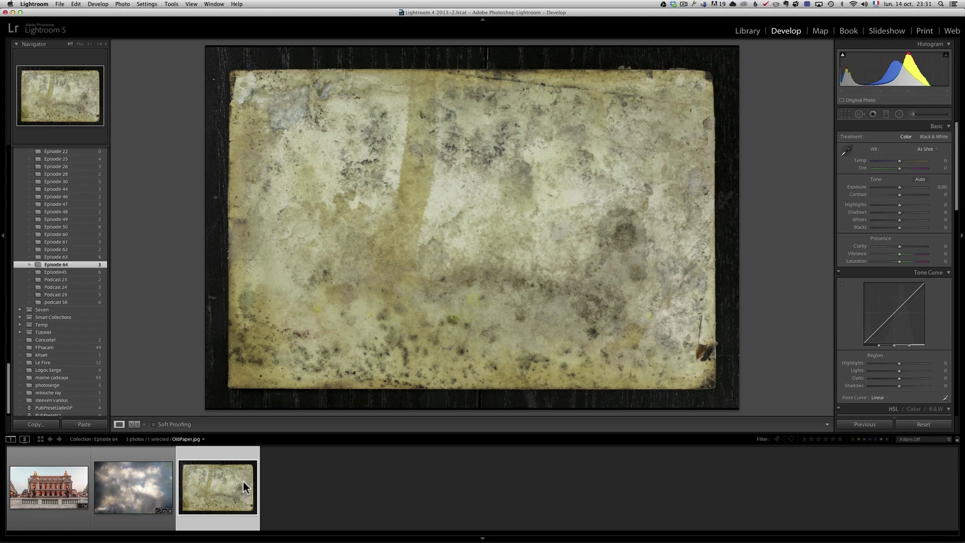
Step: Split-tone the composite: shadows blue (hue 235, saturation 38), highlights warm (hue 41, saturation 58)
{"action": "left_click", "coordinate": [170, 497]}
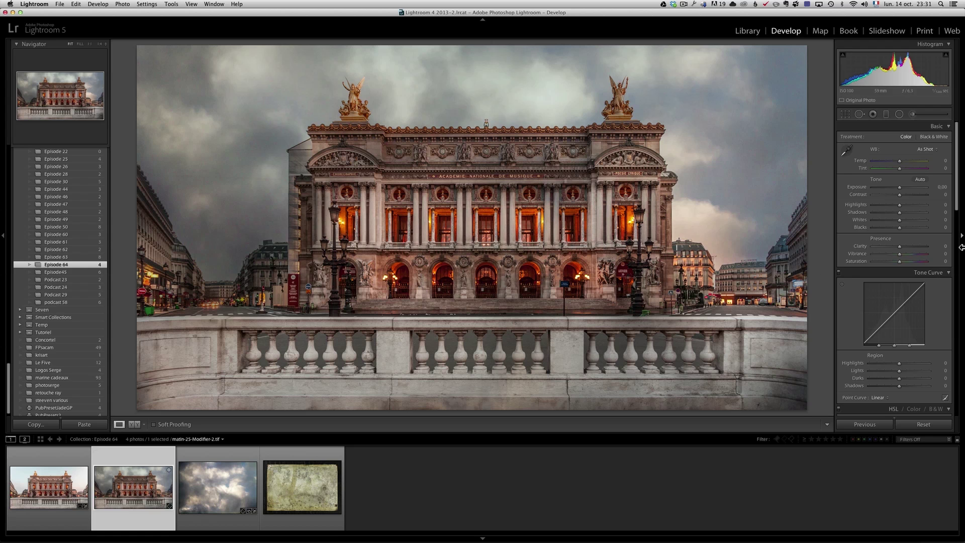
{"action": "left_click_drag", "start_coordinate": [957, 214], "coordinate": [962, 301]}
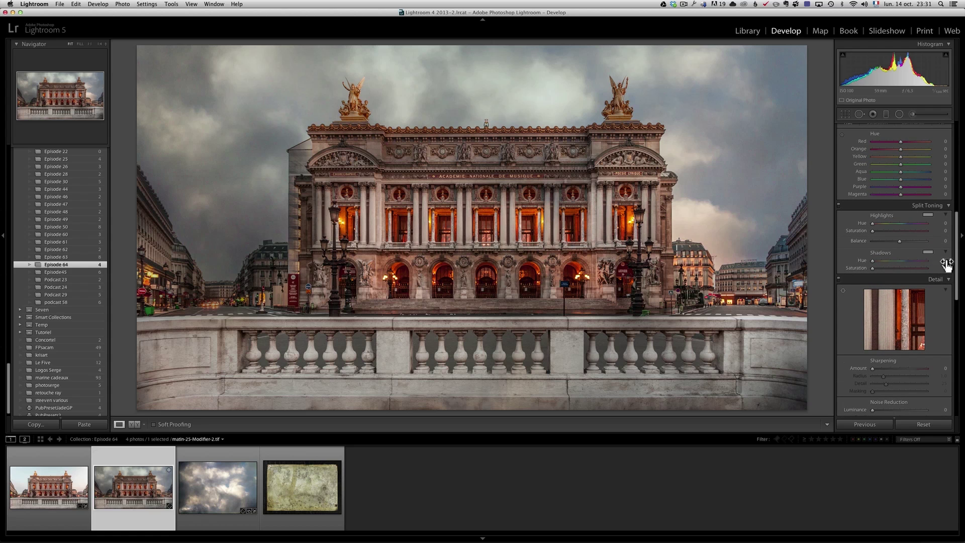
{"action": "left_click", "coordinate": [928, 253]}
{"action": "left_click", "coordinate": [864, 273]}
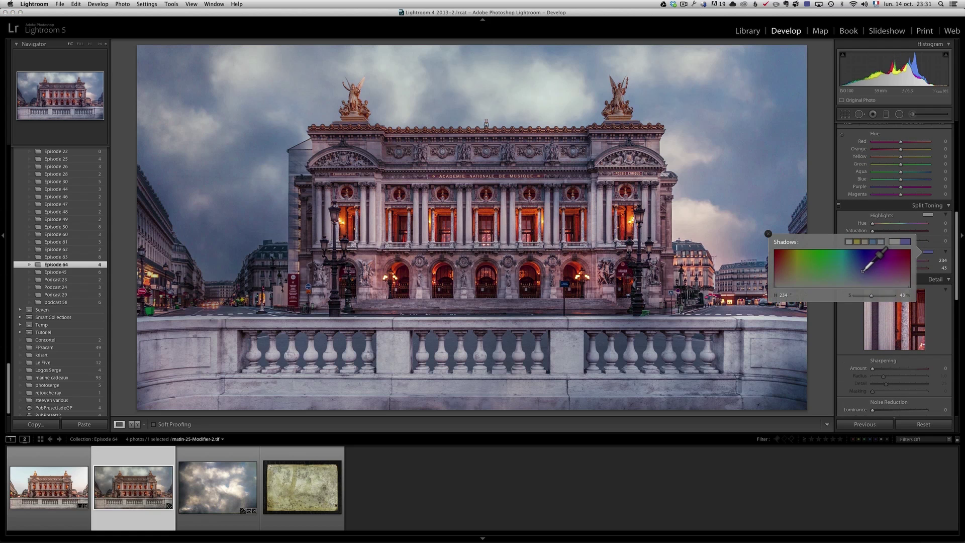
{"action": "left_click_drag", "start_coordinate": [864, 272], "coordinate": [864, 274]}
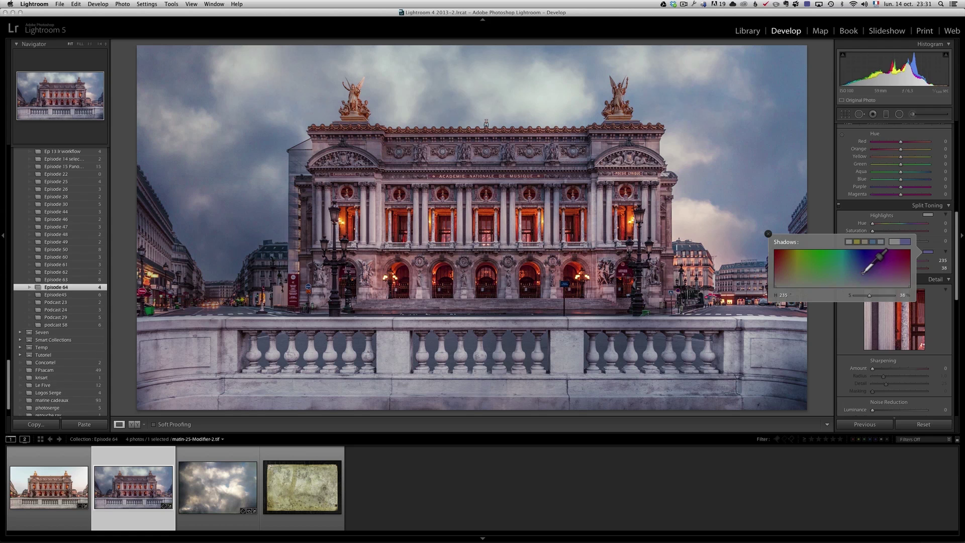
{"action": "left_click", "coordinate": [930, 216]}
{"action": "left_click", "coordinate": [792, 223]}
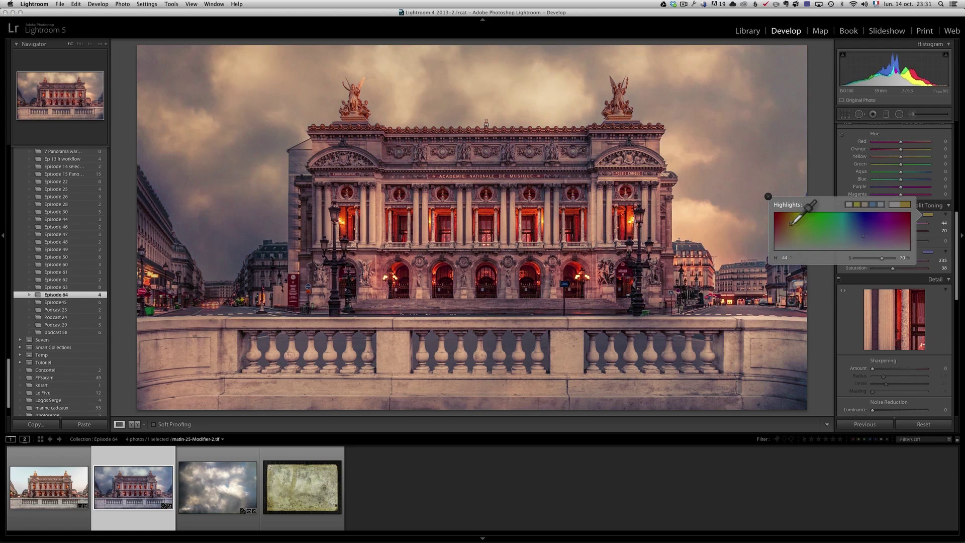
{"action": "left_click_drag", "start_coordinate": [792, 224], "coordinate": [790, 229]}
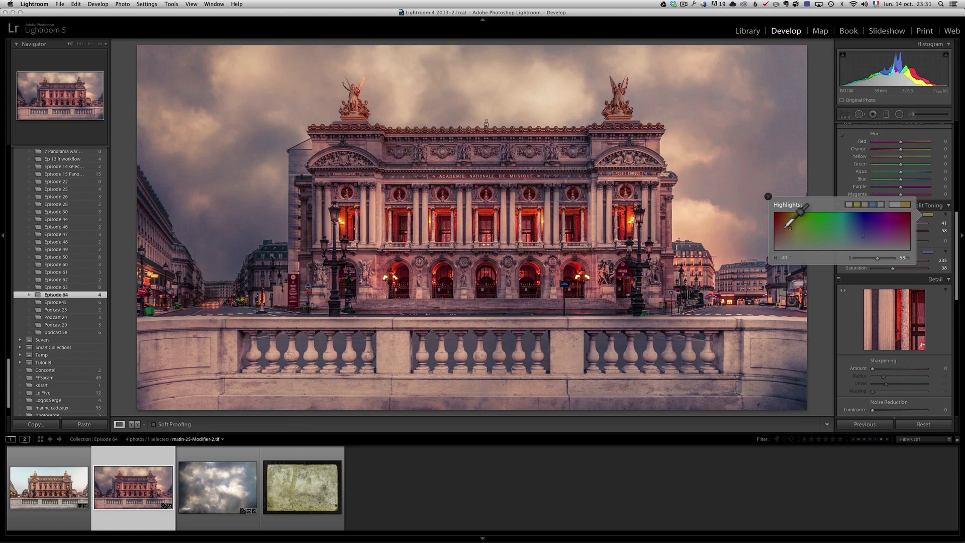
{"action": "left_click", "coordinate": [768, 196]}
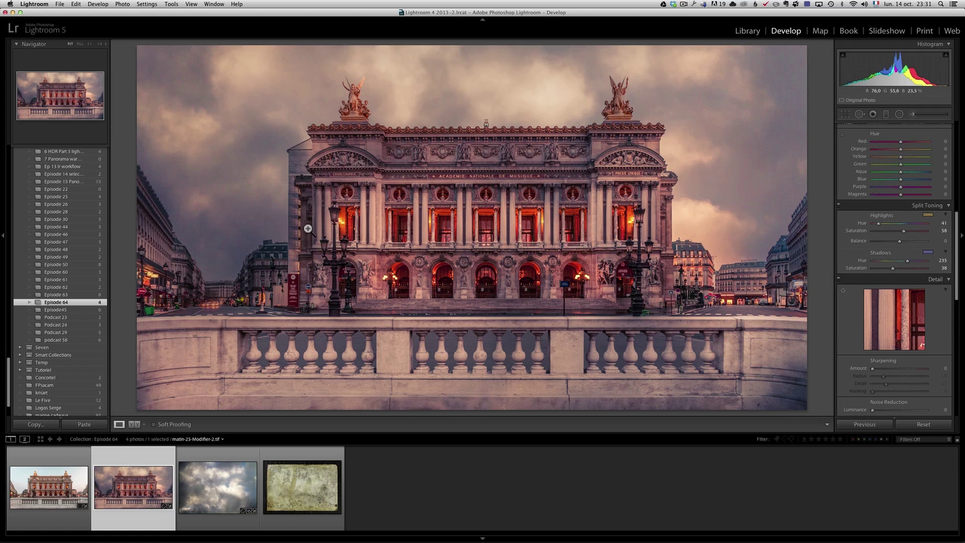
{"action": "left_click_drag", "start_coordinate": [9, 386], "coordinate": [32, 173]}
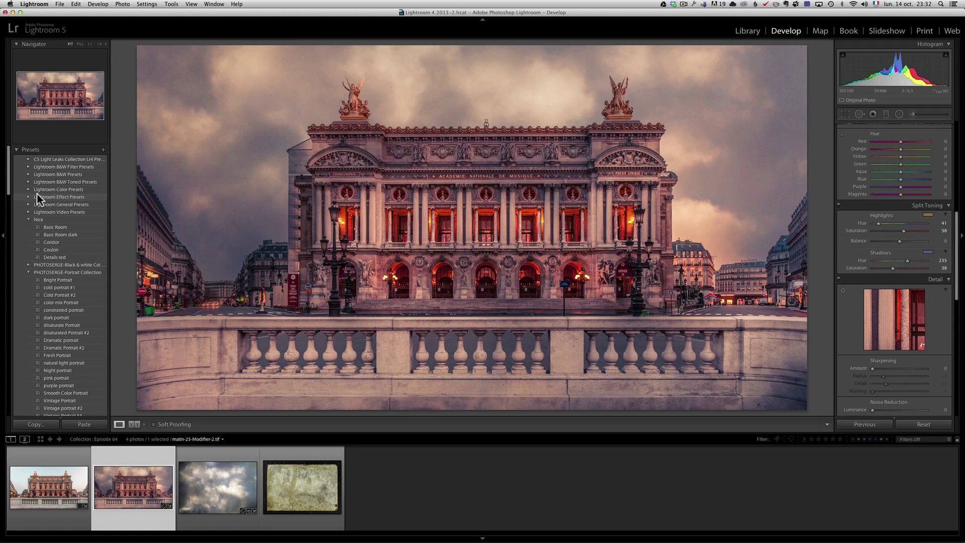
Step: Create a develop preset named Instagram containing only Split Toning settings
{"action": "left_click", "coordinate": [29, 219]}
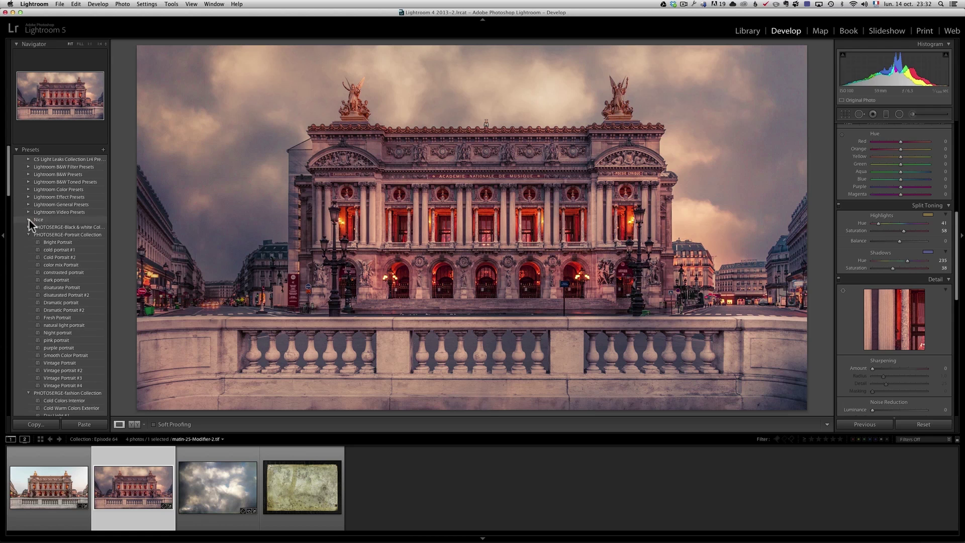
{"action": "left_click", "coordinate": [104, 150]}
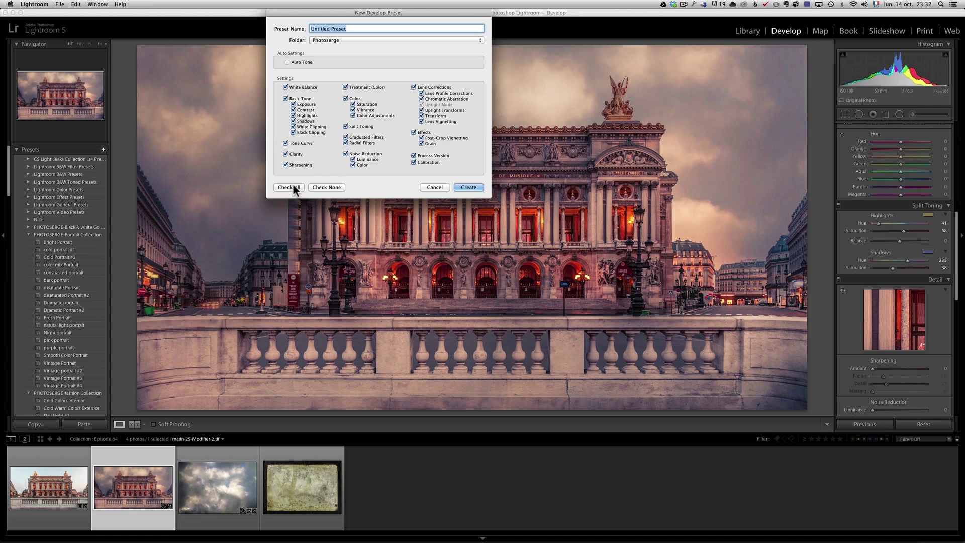
{"action": "left_click", "coordinate": [326, 187]}
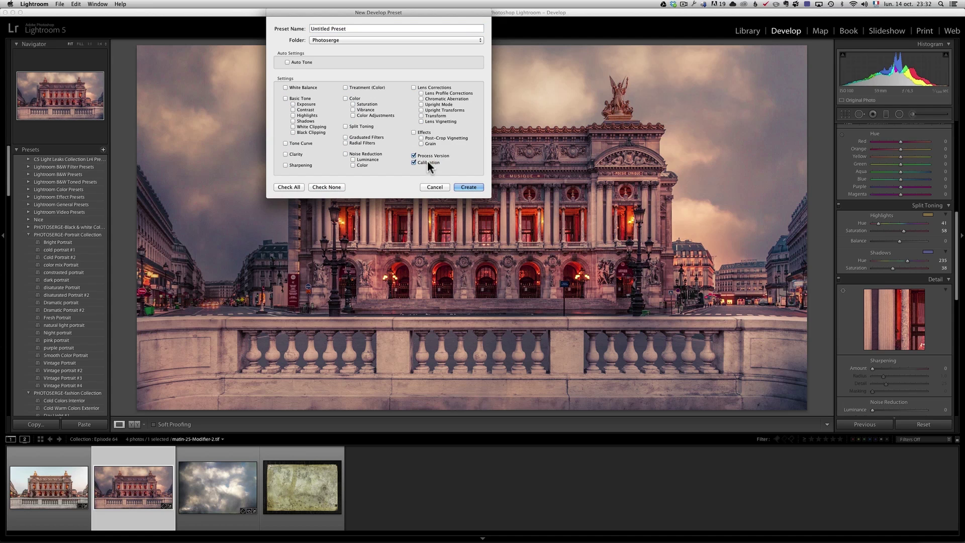
{"action": "left_click", "coordinate": [361, 126]}
{"action": "left_click", "coordinate": [346, 29]}
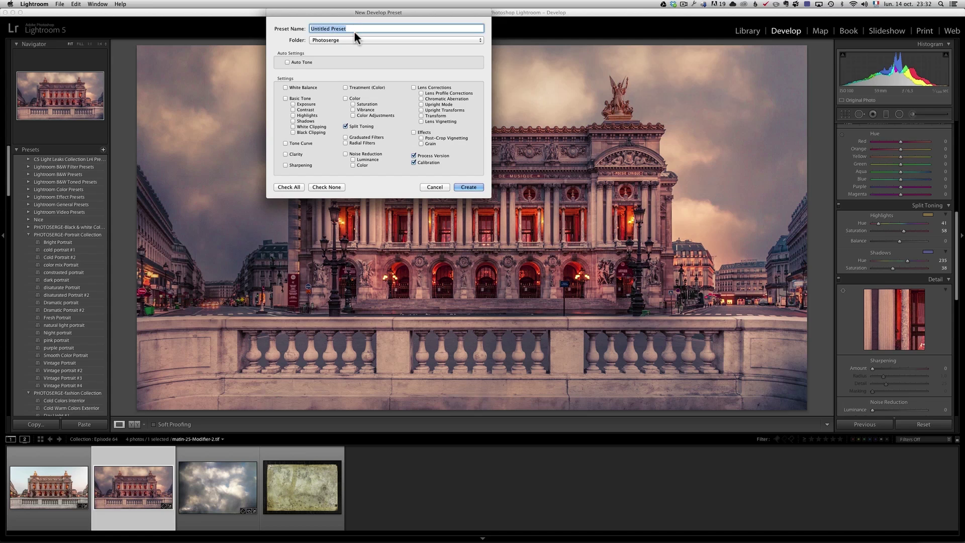
{"action": "type", "text": "Instagram"}
{"action": "left_click", "coordinate": [475, 187]}
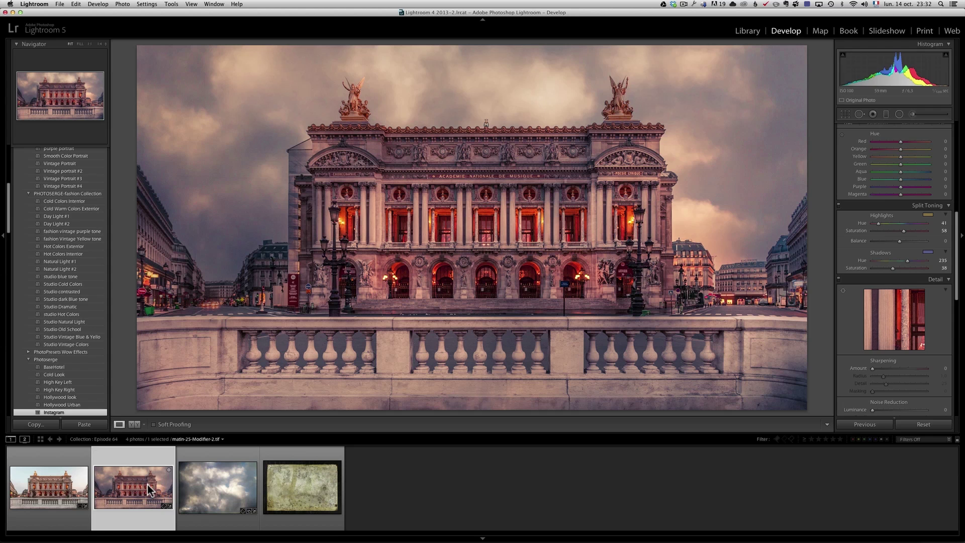
Step: Add the OldPaper photo to the selection and bring up the photos' context menu
{"action": "left_click", "coordinate": [290, 484], "text": "super"}
{"action": "right_click", "coordinate": [293, 476]}
{"action": "mouse_move", "coordinate": [329, 379]}
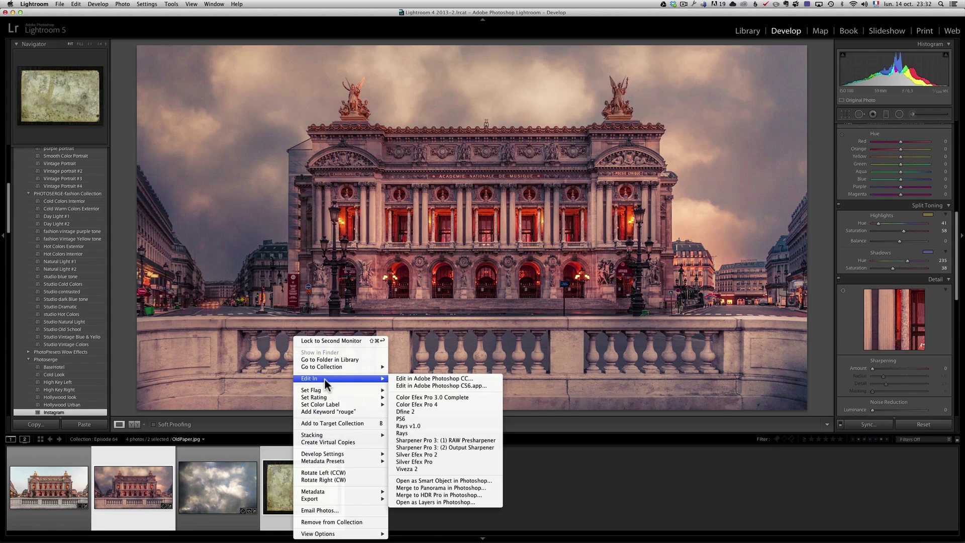
Step: Choose Edit In > Open as Layers in Photoshop for the composite and OldPaper.jpg
{"action": "left_click", "coordinate": [448, 503]}
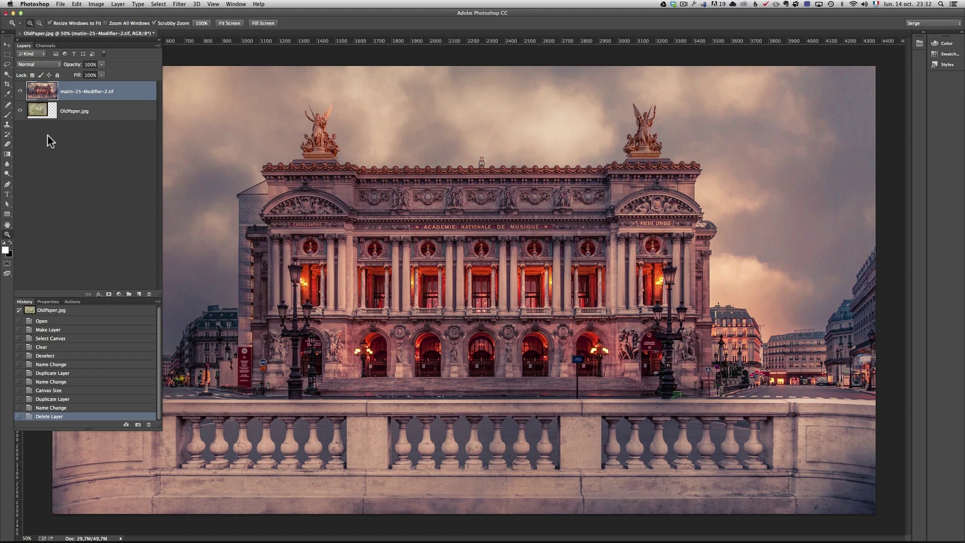
Step: Move OldPaper.jpg above the Opera layer and Free Transform it to cover the whole canvas
{"action": "left_click_drag", "start_coordinate": [69, 108], "coordinate": [66, 81]}
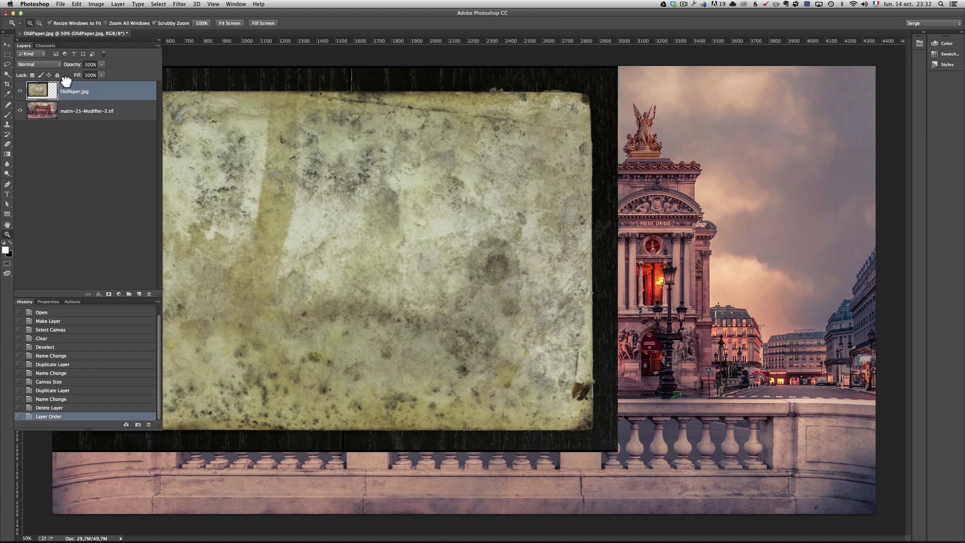
{"action": "left_click", "coordinate": [392, 249], "text": "alt"}
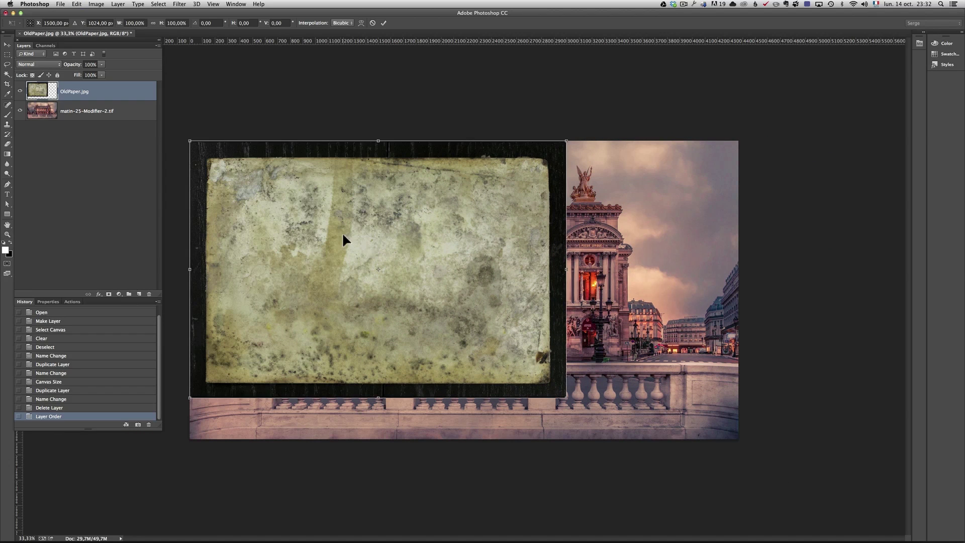
{"action": "key", "text": "super+t"}
{"action": "left_click_drag", "start_coordinate": [341, 234], "coordinate": [448, 257]}
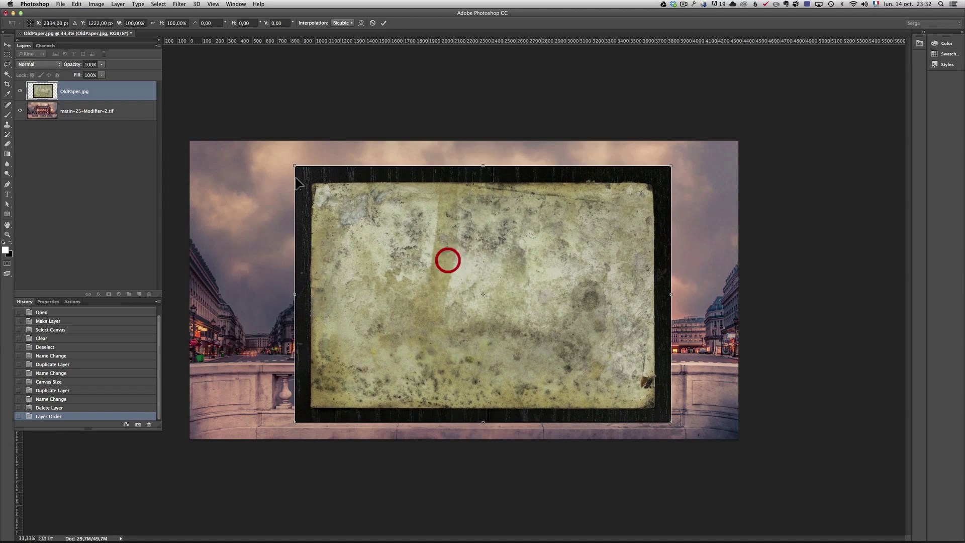
{"action": "left_click_drag", "start_coordinate": [298, 164], "coordinate": [165, 109]}
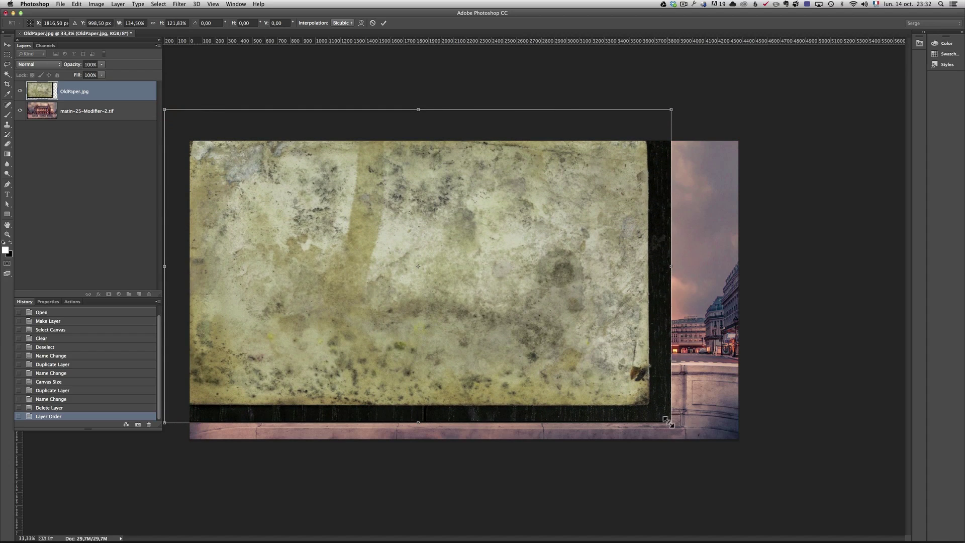
{"action": "left_click_drag", "start_coordinate": [675, 426], "coordinate": [771, 462]}
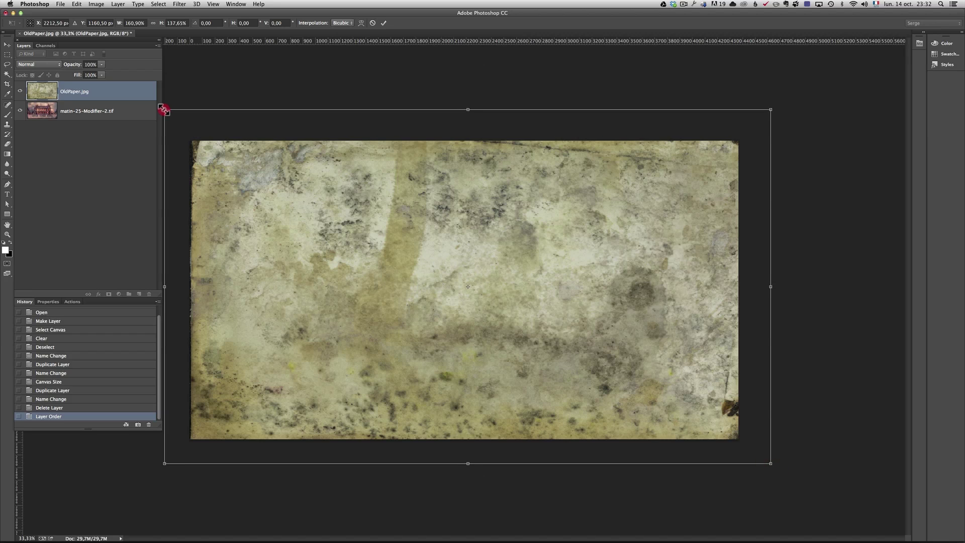
{"action": "left_click_drag", "start_coordinate": [165, 110], "coordinate": [168, 110]}
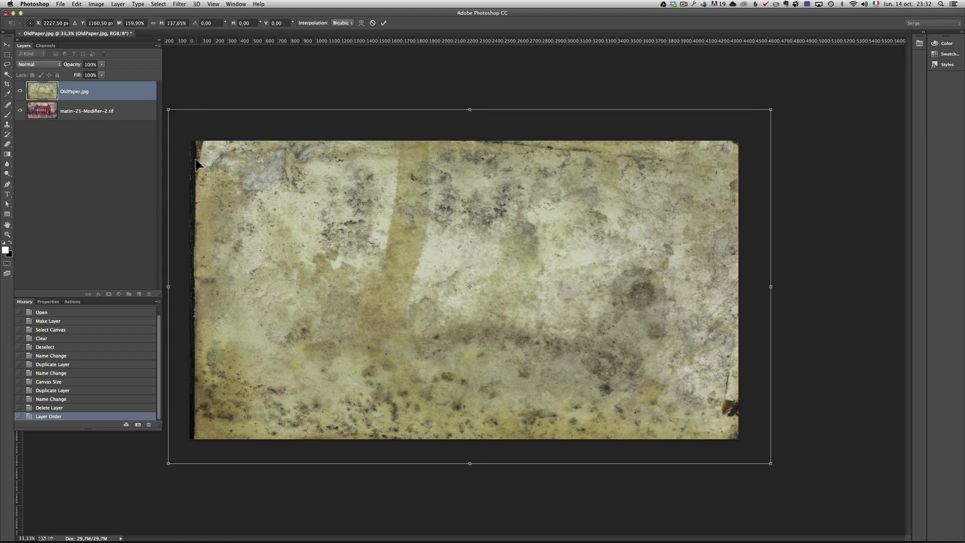
Step: Blend the OldPaper.jpg layer in Overlay mode, after trying Soft Light
{"action": "key", "text": "z"}
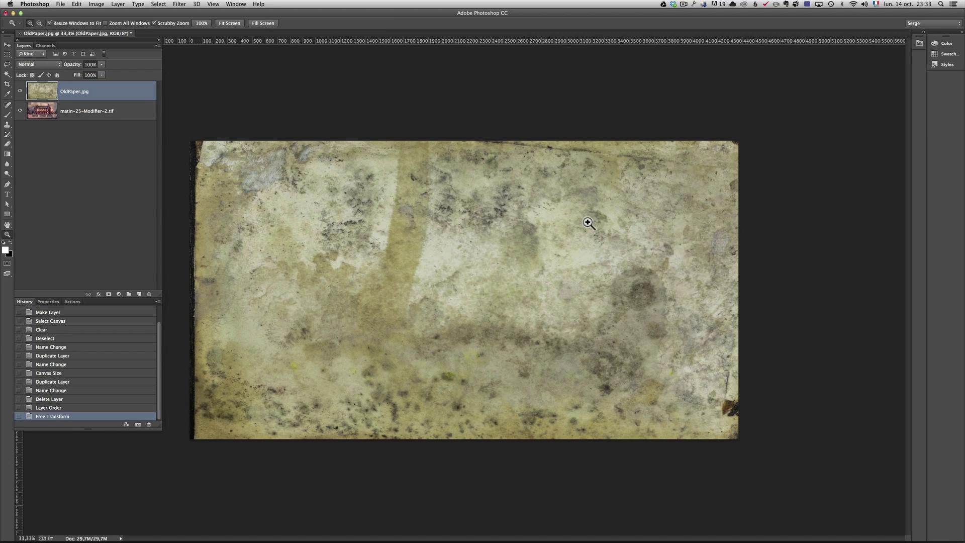
{"action": "left_click", "coordinate": [48, 65]}
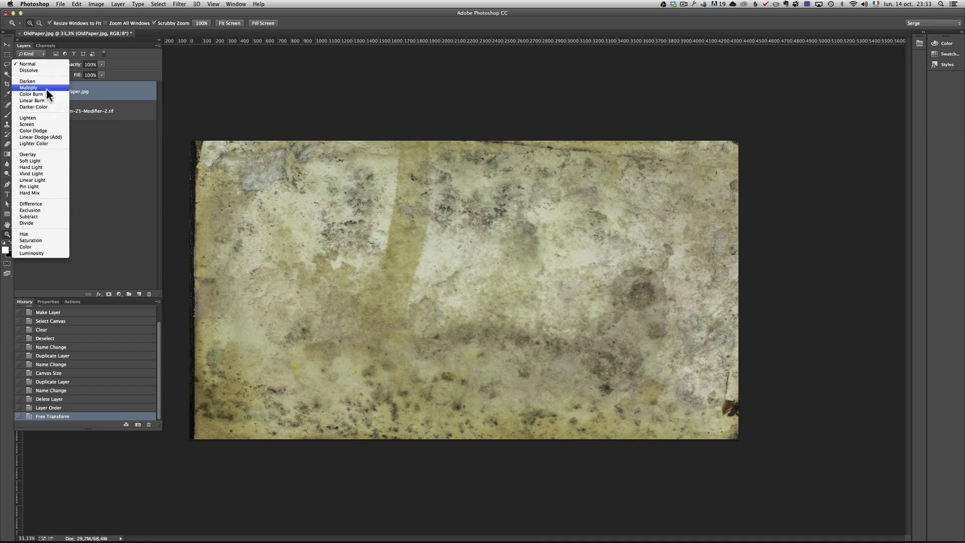
{"action": "left_click", "coordinate": [44, 155]}
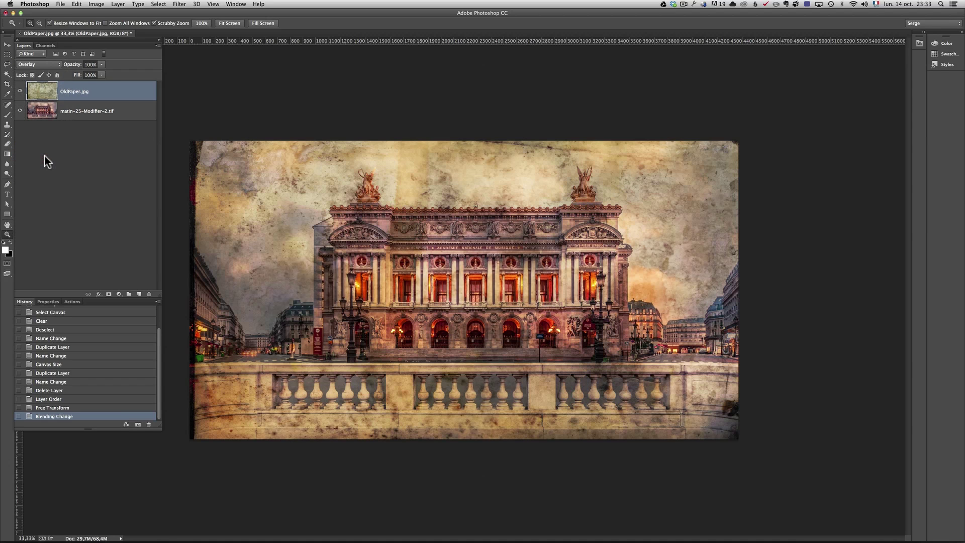
{"action": "left_click", "coordinate": [51, 64]}
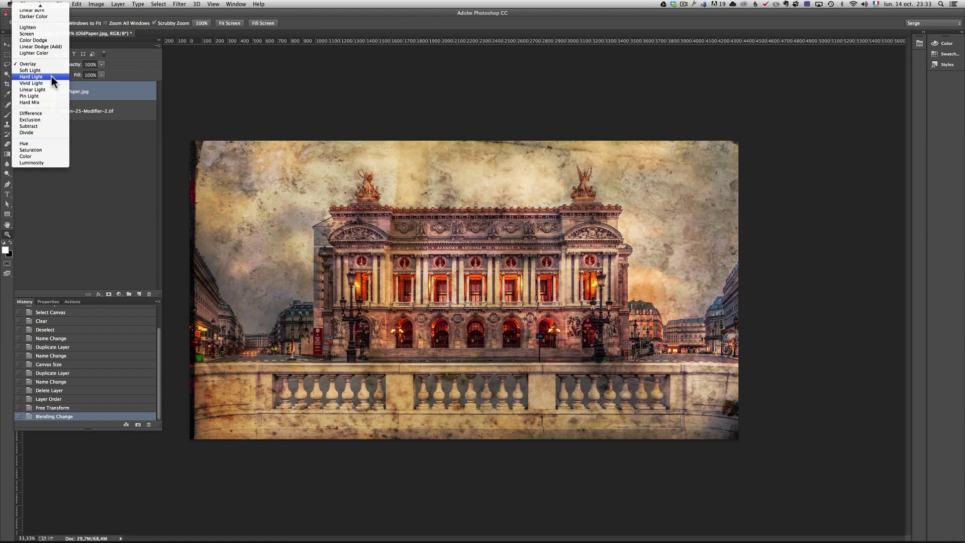
{"action": "left_click", "coordinate": [52, 71]}
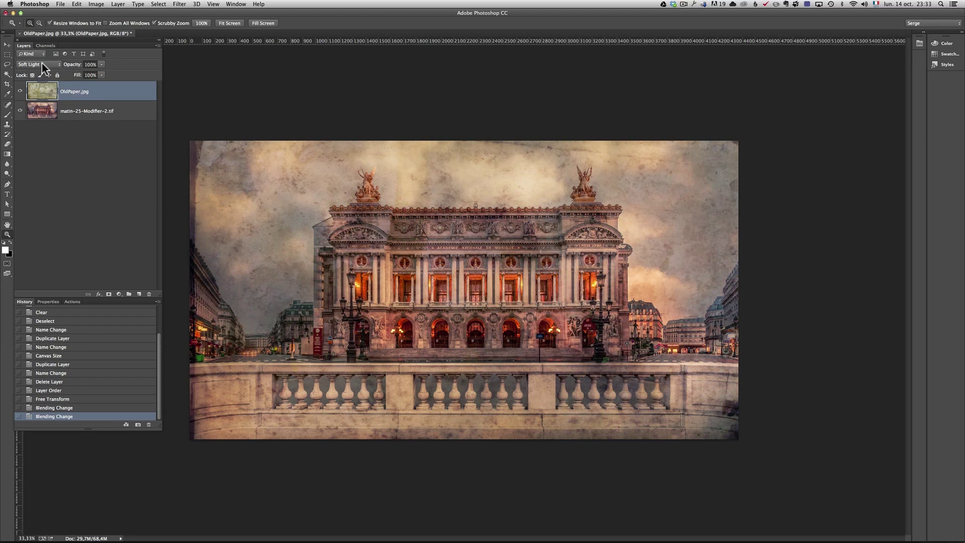
{"action": "left_click", "coordinate": [42, 64]}
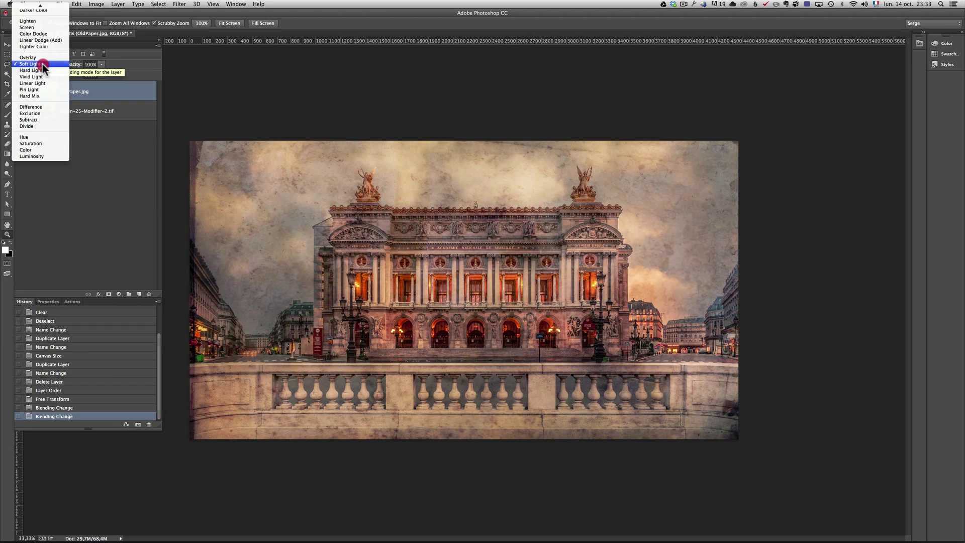
{"action": "left_click", "coordinate": [42, 56]}
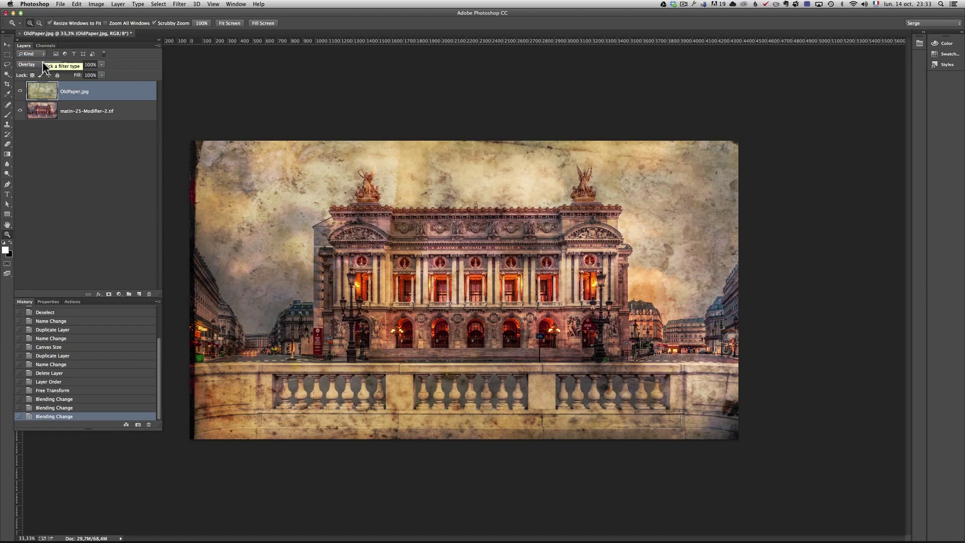
Step: Add a Hue/Saturation adjustment layer (Saturation -39) above the paper and hide it
{"action": "left_click", "coordinate": [119, 294]}
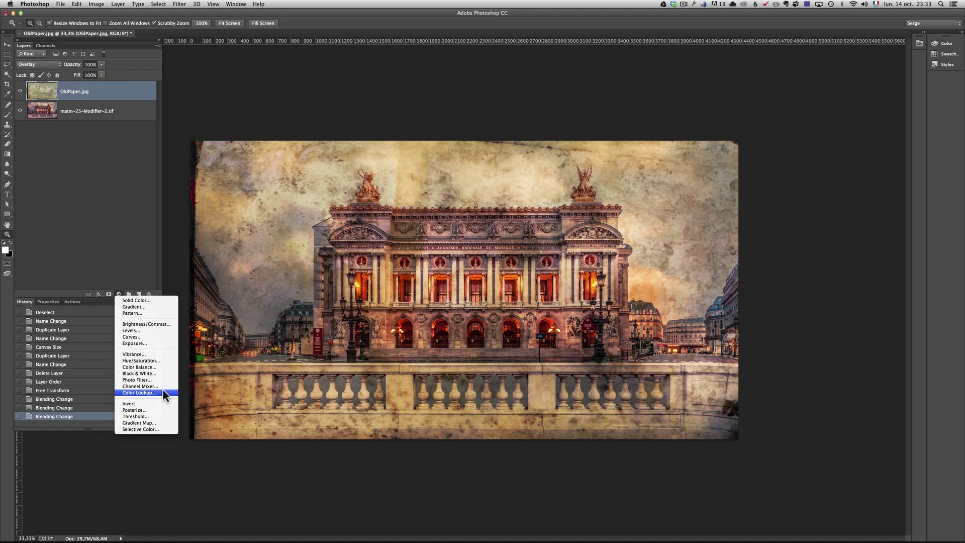
{"action": "left_click", "coordinate": [159, 361]}
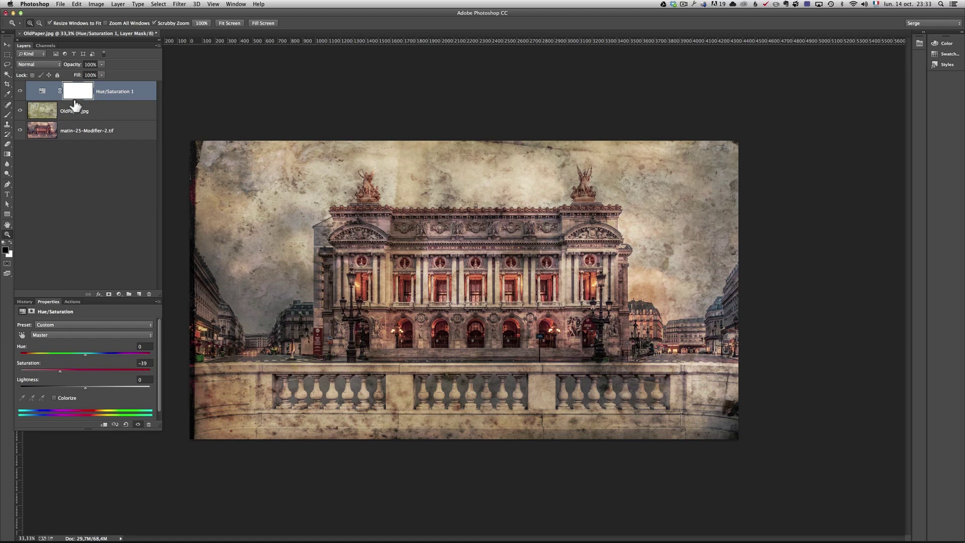
{"action": "left_click", "coordinate": [20, 91]}
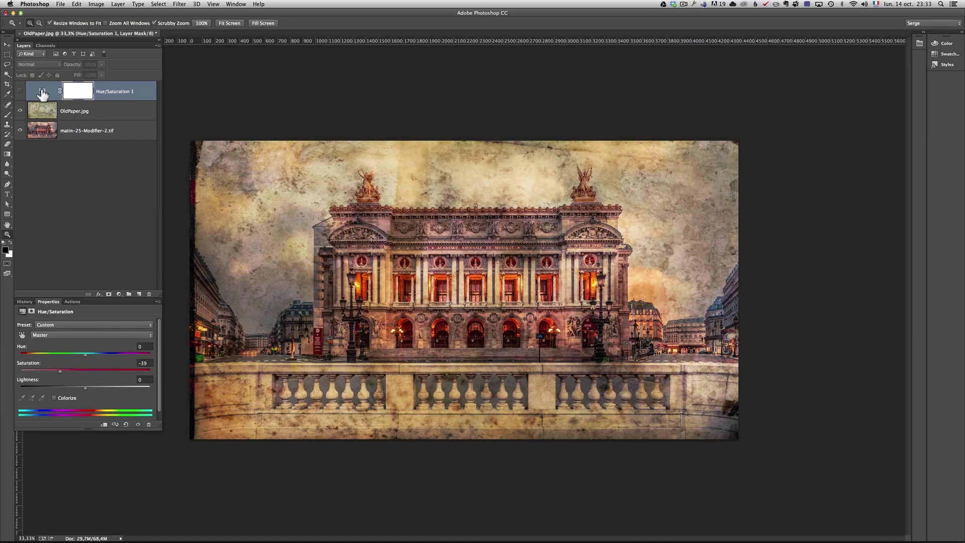
Step: Compare Soft Light against Overlay on the paper again, keeping Overlay, and inspect the facade close up
{"action": "left_click", "coordinate": [123, 117]}
{"action": "left_click", "coordinate": [55, 64]}
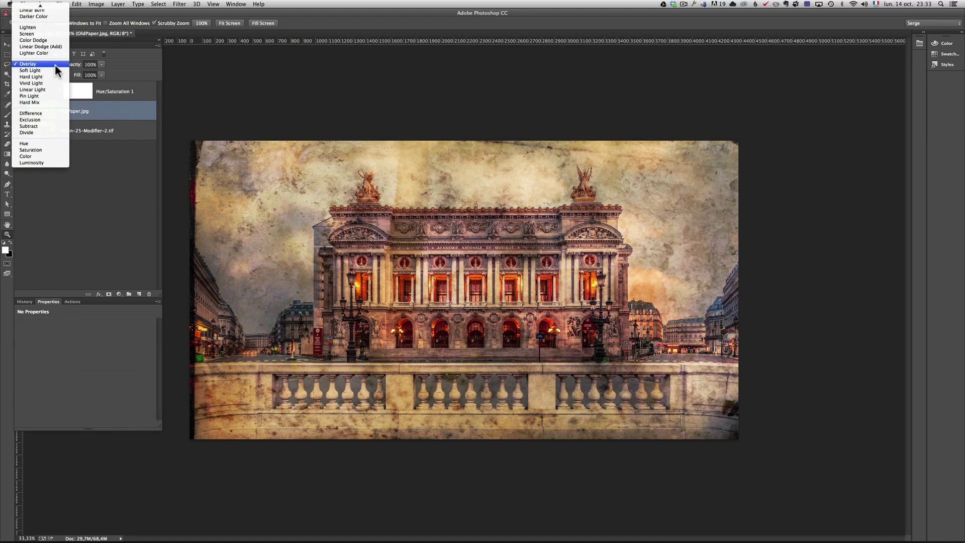
{"action": "left_click", "coordinate": [55, 70]}
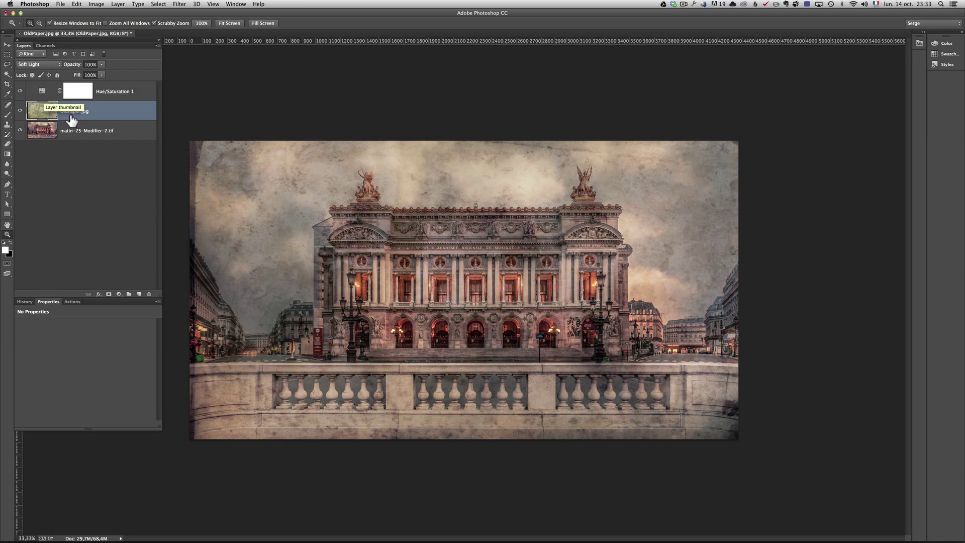
{"action": "left_click", "coordinate": [38, 65]}
{"action": "left_click", "coordinate": [41, 56]}
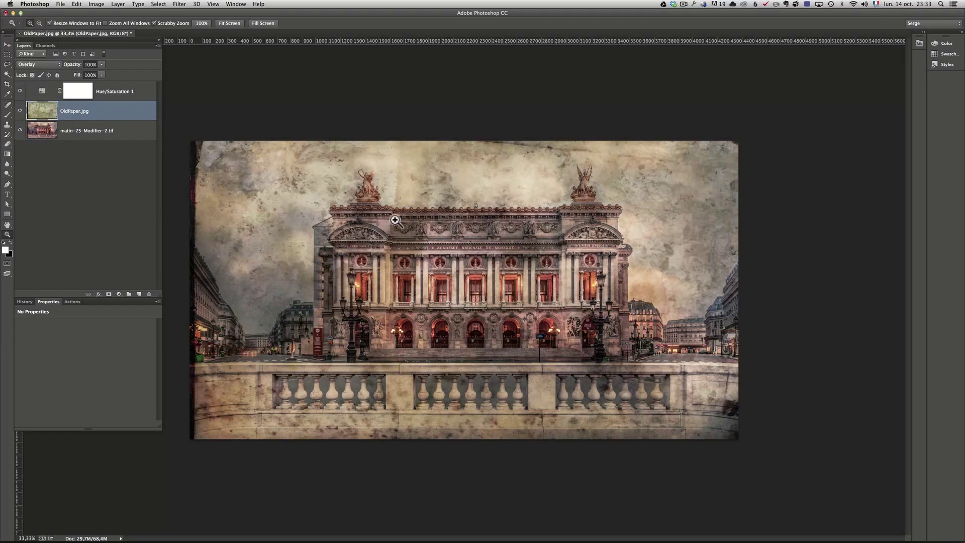
{"action": "left_click", "coordinate": [359, 240]}
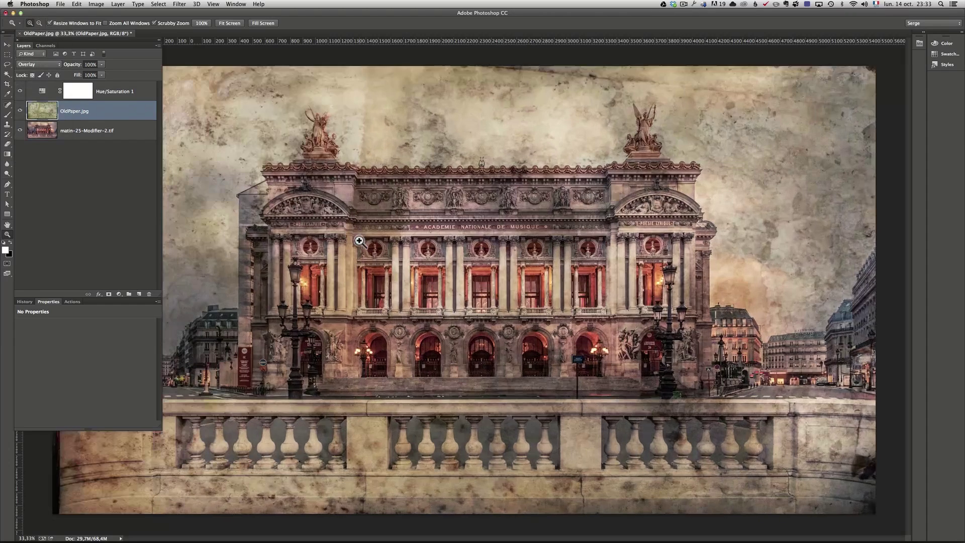
{"action": "left_click", "coordinate": [562, 285]}
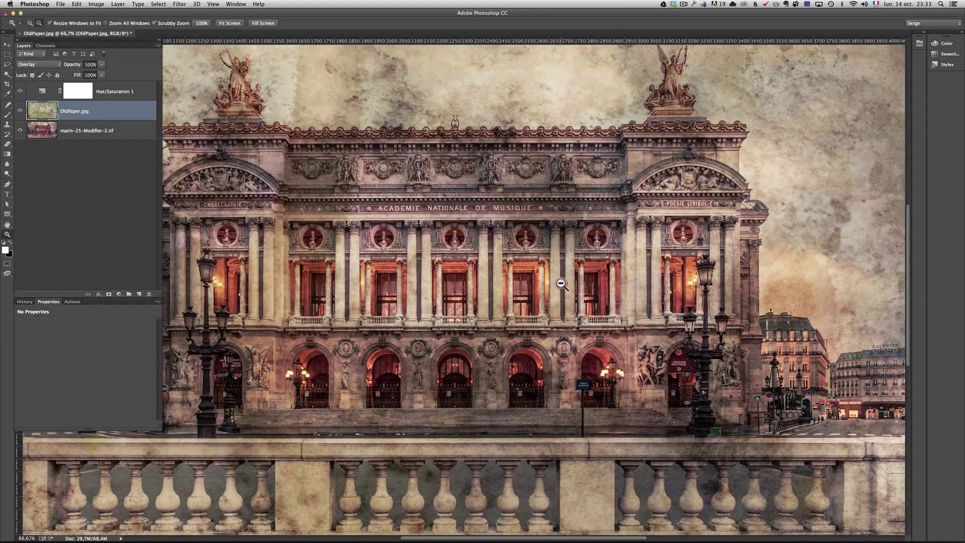
{"action": "left_click", "coordinate": [561, 284], "text": "alt"}
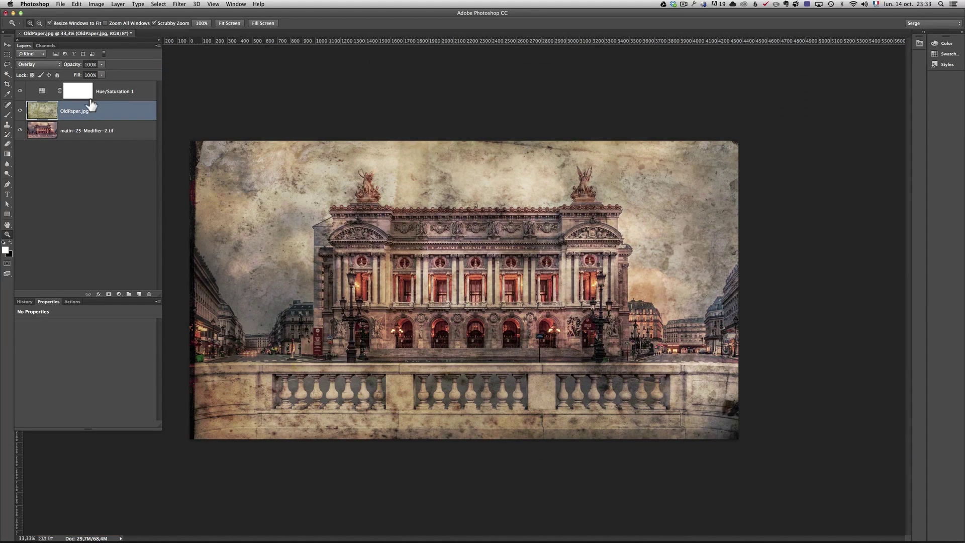
Step: Keep OldPaper.jpg at 100% opacity and ease the Hue/Saturation 1 saturation to -21
{"action": "left_click_drag", "start_coordinate": [72, 64], "coordinate": [61, 65]}
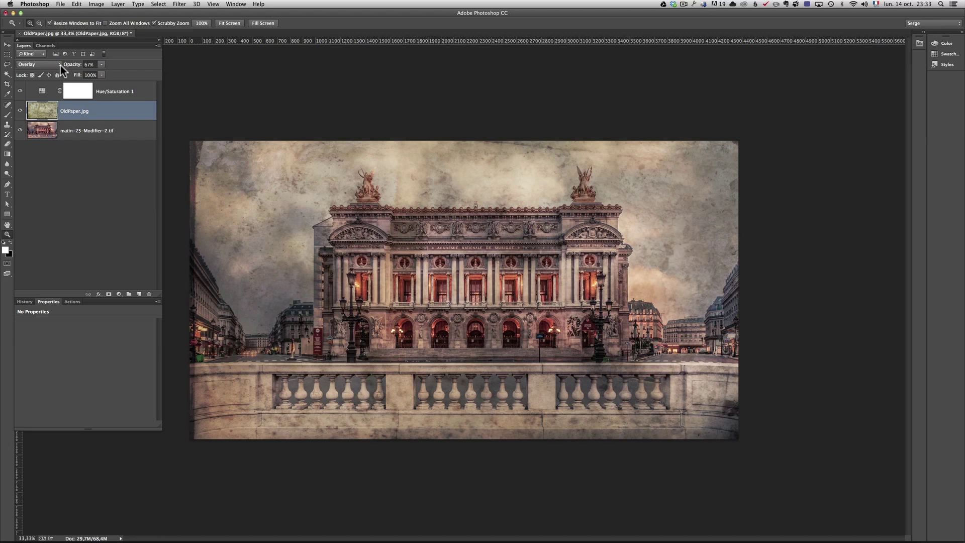
{"action": "left_click", "coordinate": [122, 93]}
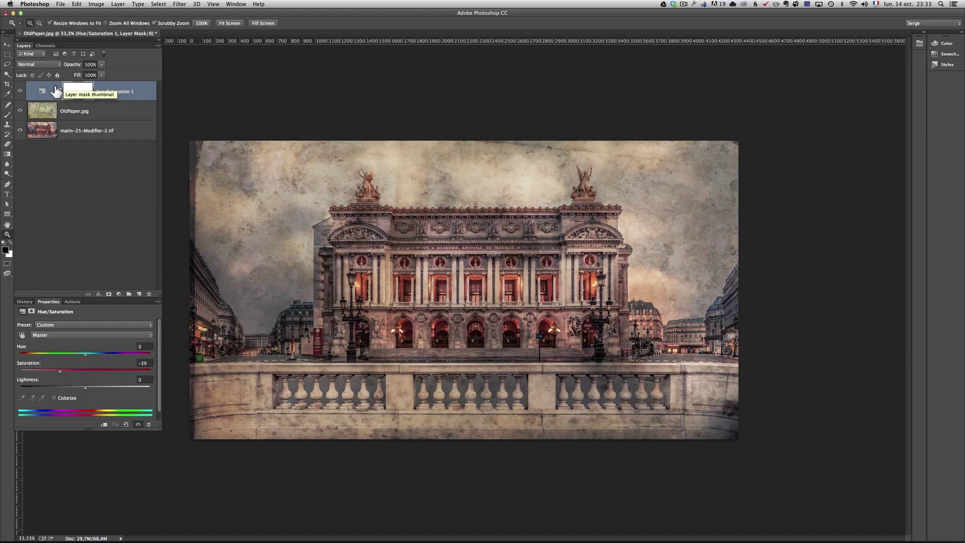
{"action": "left_click", "coordinate": [95, 110]}
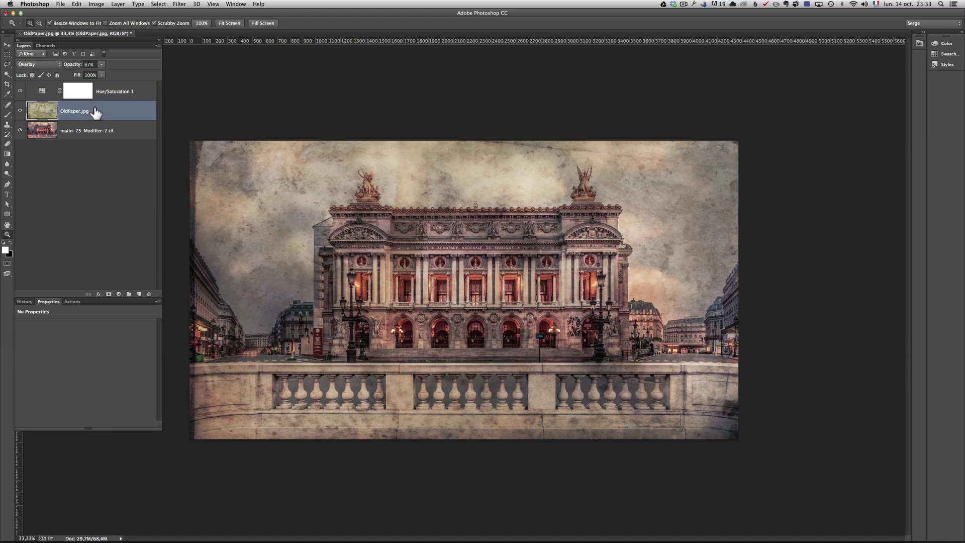
{"action": "left_click_drag", "start_coordinate": [89, 69], "coordinate": [89, 64]}
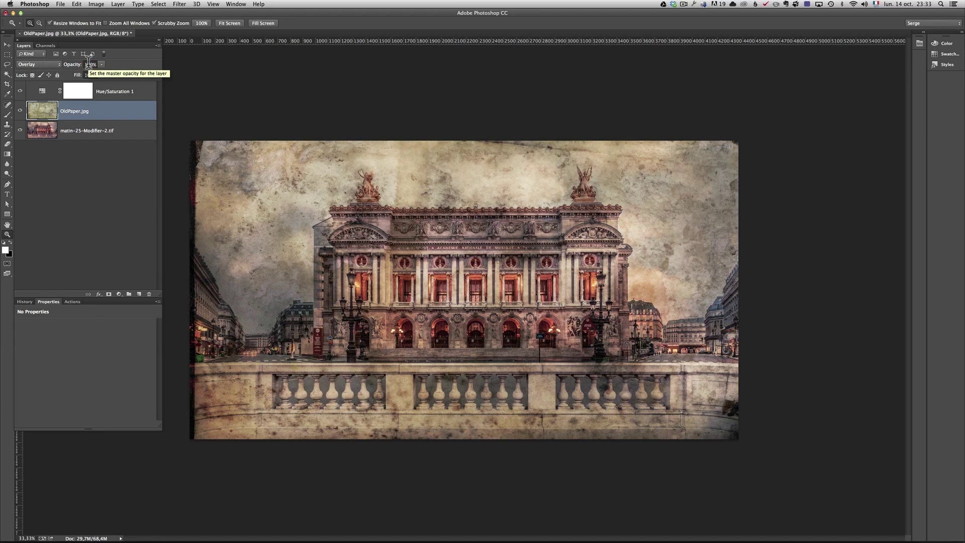
{"action": "left_click", "coordinate": [116, 91]}
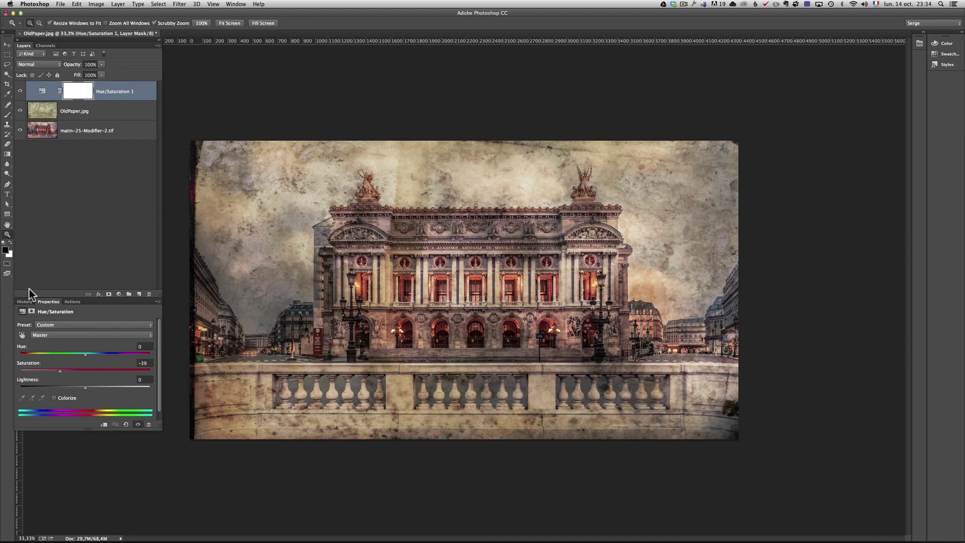
{"action": "left_click_drag", "start_coordinate": [63, 367], "coordinate": [69, 368]}
Step: Close OldPaper.jpg saving its changes, and switch back to Lightroom
{"action": "key", "text": "super+w"}
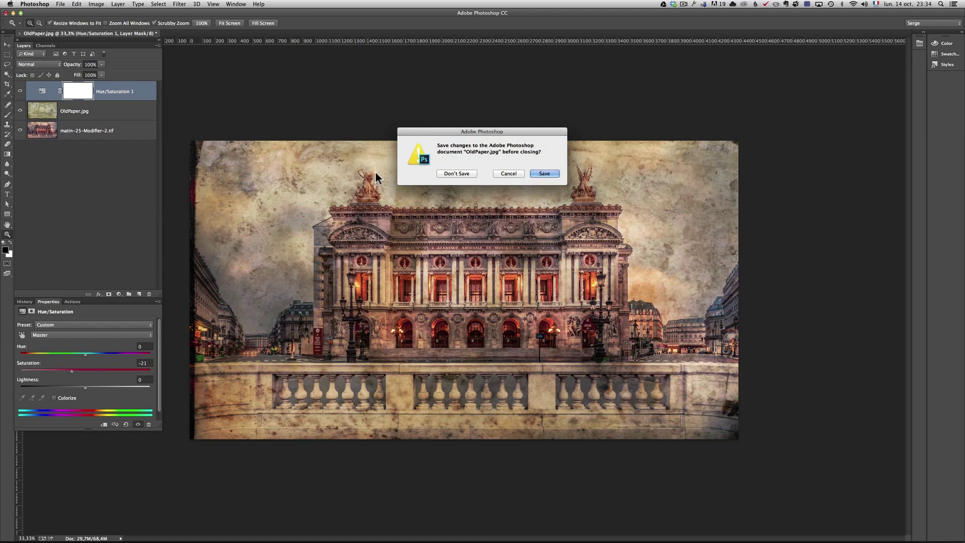
{"action": "left_click", "coordinate": [556, 173]}
{"action": "key", "text": "super+Tab"}
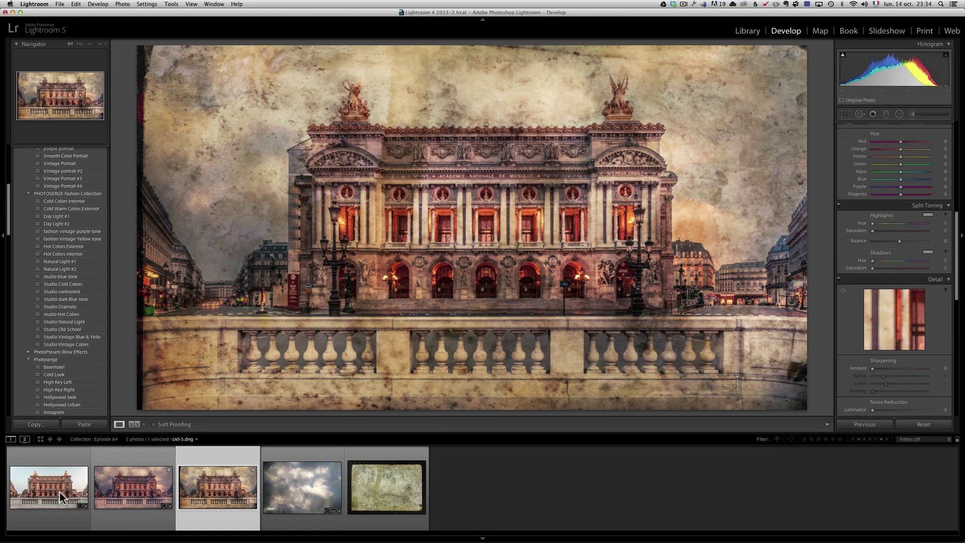
Step: Reset the first Opera photo to its original settings, then compare the edited version and matin-25-Modifier-2-Modifier.tif
{"action": "left_click", "coordinate": [60, 497]}
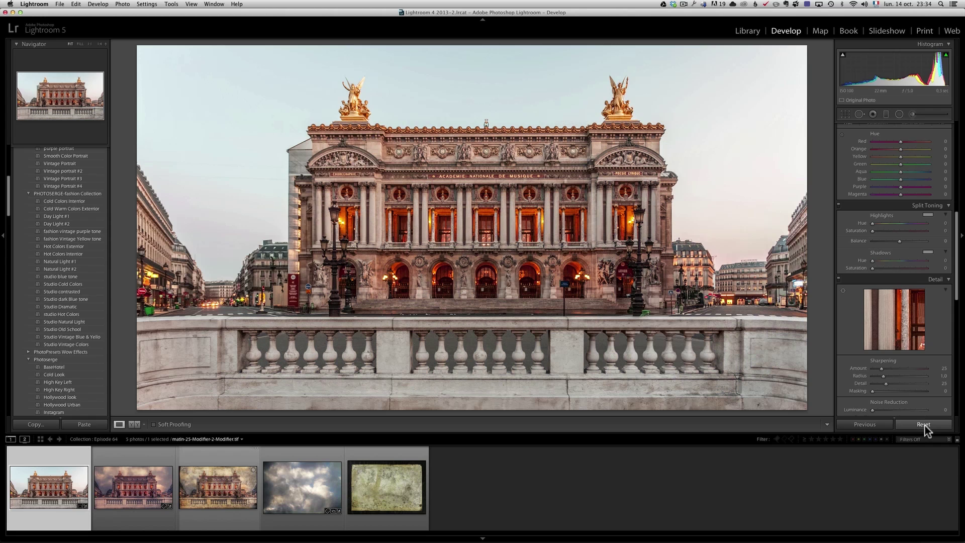
{"action": "left_click", "coordinate": [925, 425]}
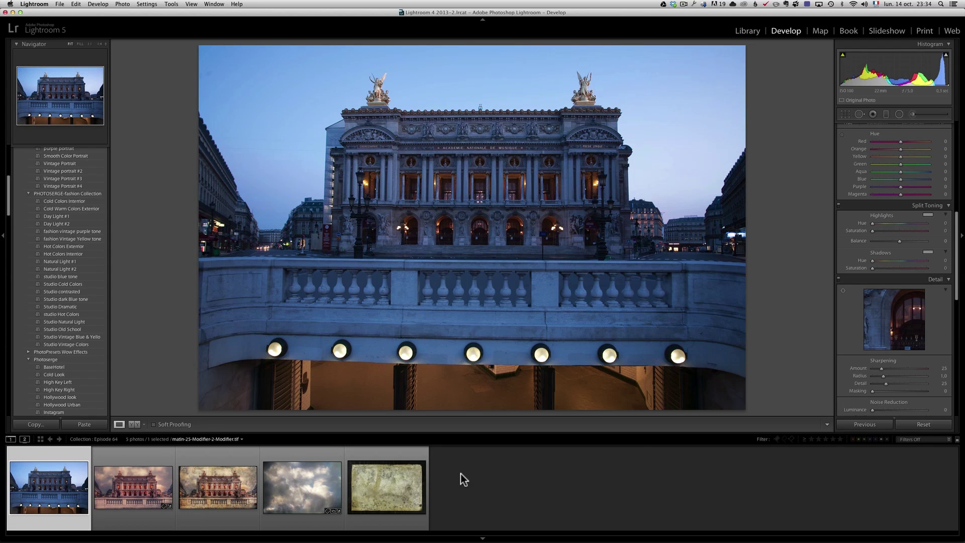
{"action": "left_click", "coordinate": [140, 489]}
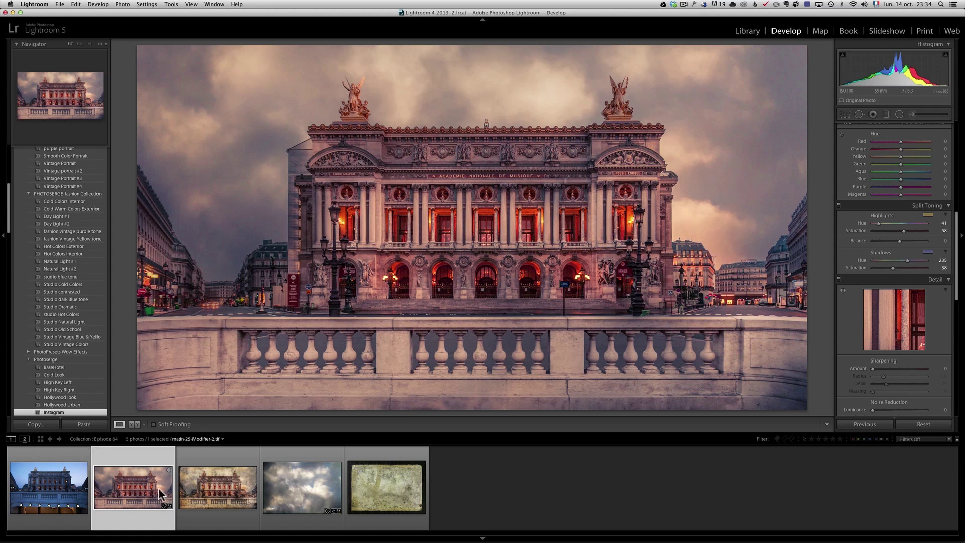
{"action": "left_click", "coordinate": [223, 488]}
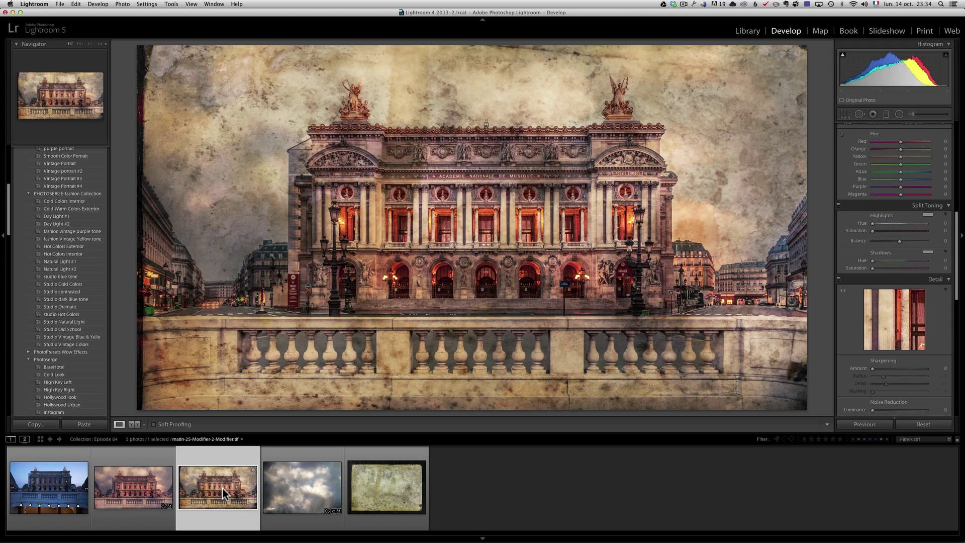